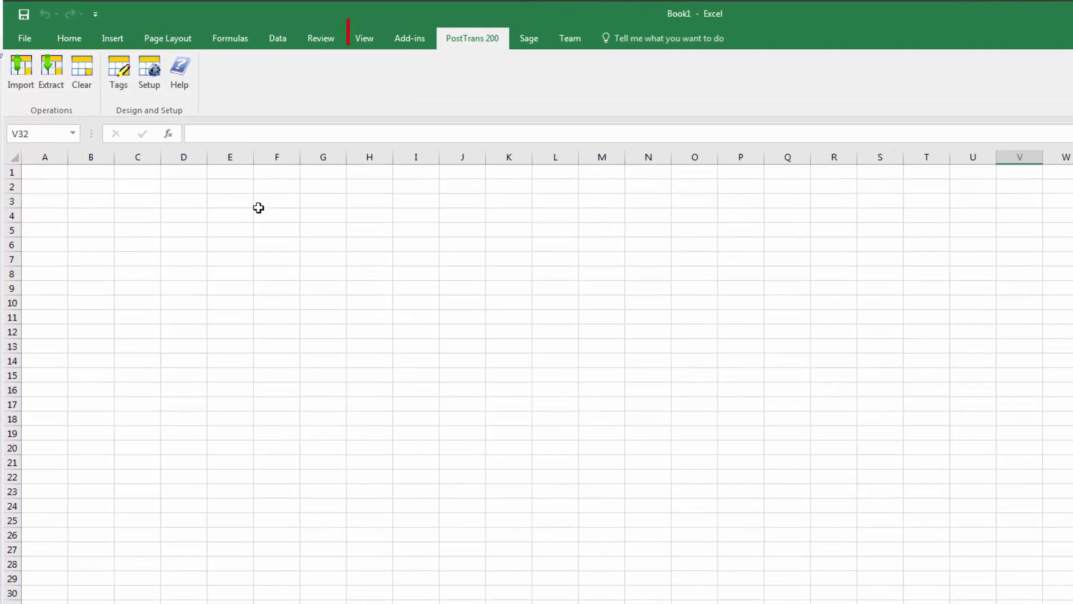
Search the example templates for 'stock' and open the Stock Records Create template (Sage200stk.xls).
{"action": "left_click", "coordinate": [180, 70]}
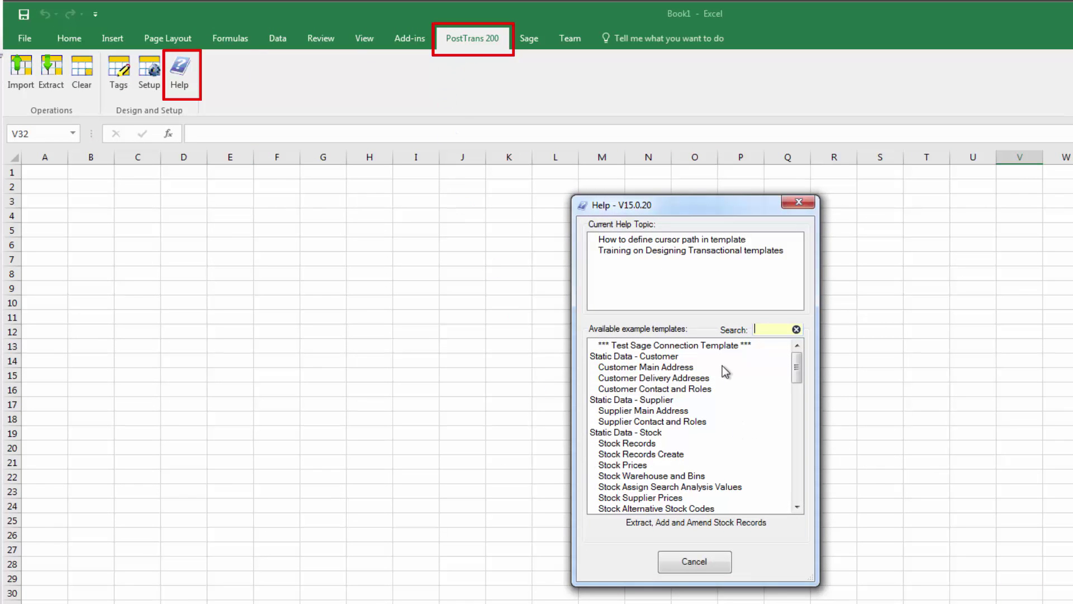
{"action": "left_click", "coordinate": [760, 329]}
{"action": "type", "text": "sto"}
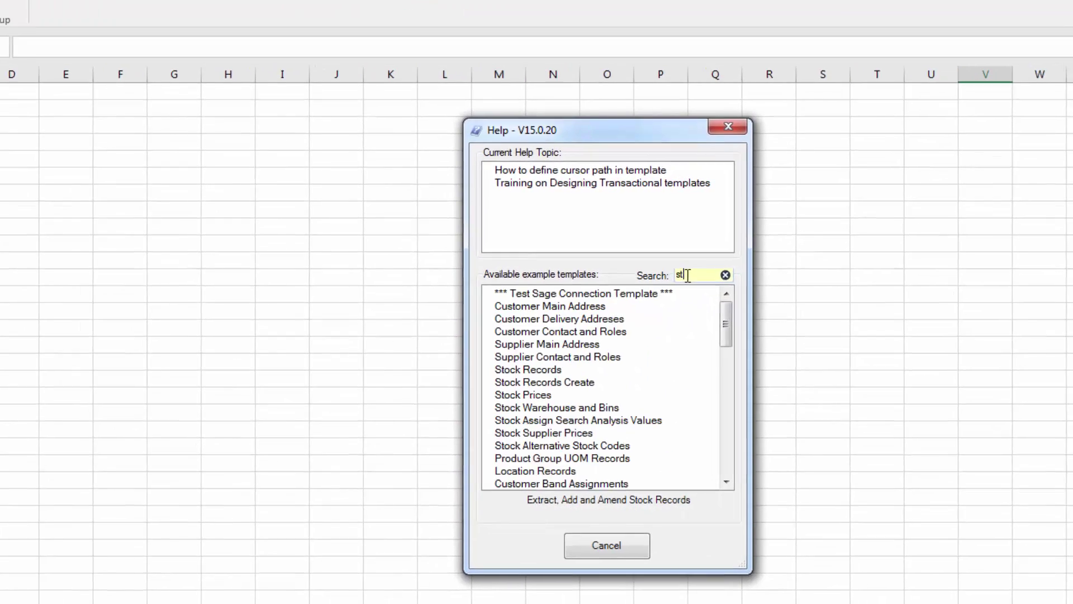
{"action": "type", "text": "ck"}
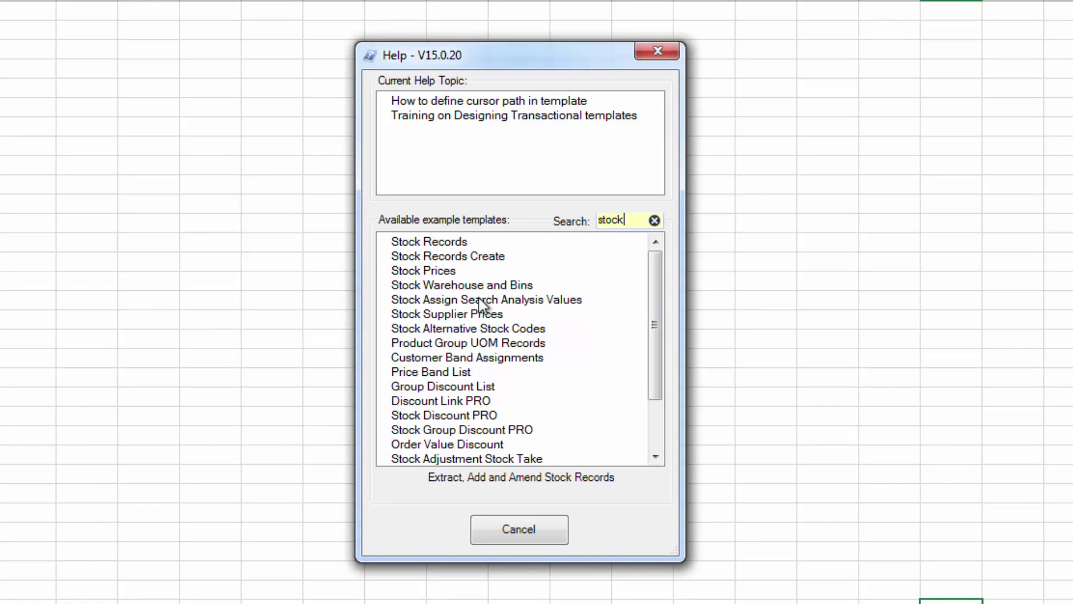
{"action": "double_click", "coordinate": [485, 265]}
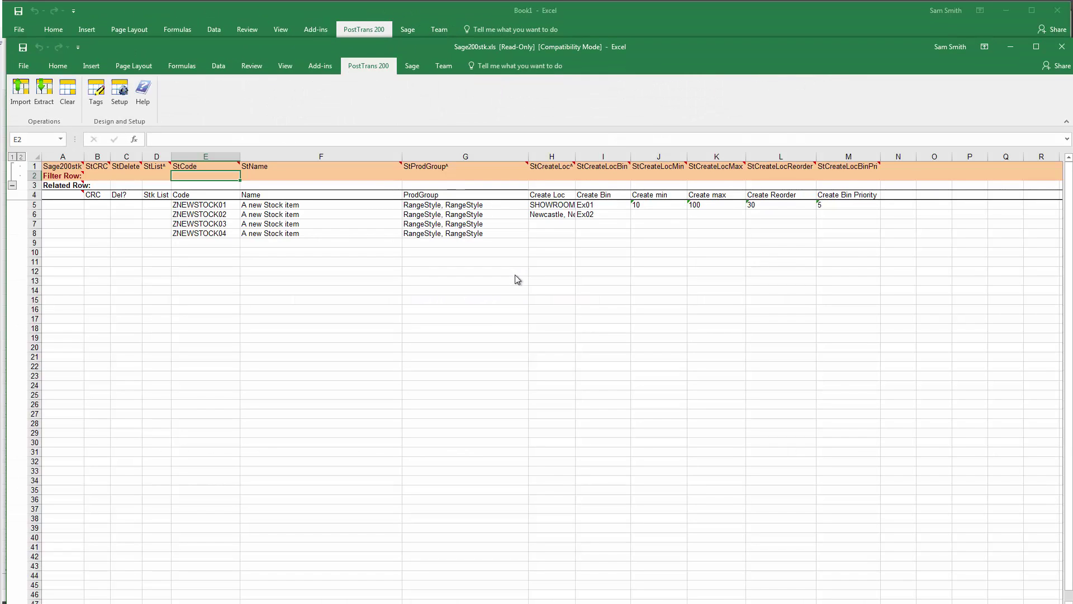
Maximise the workbook, inspect the row 1 tags in G1 and F1 (StName), then open Extract Stock Data.
{"action": "double_click", "coordinate": [646, 46]}
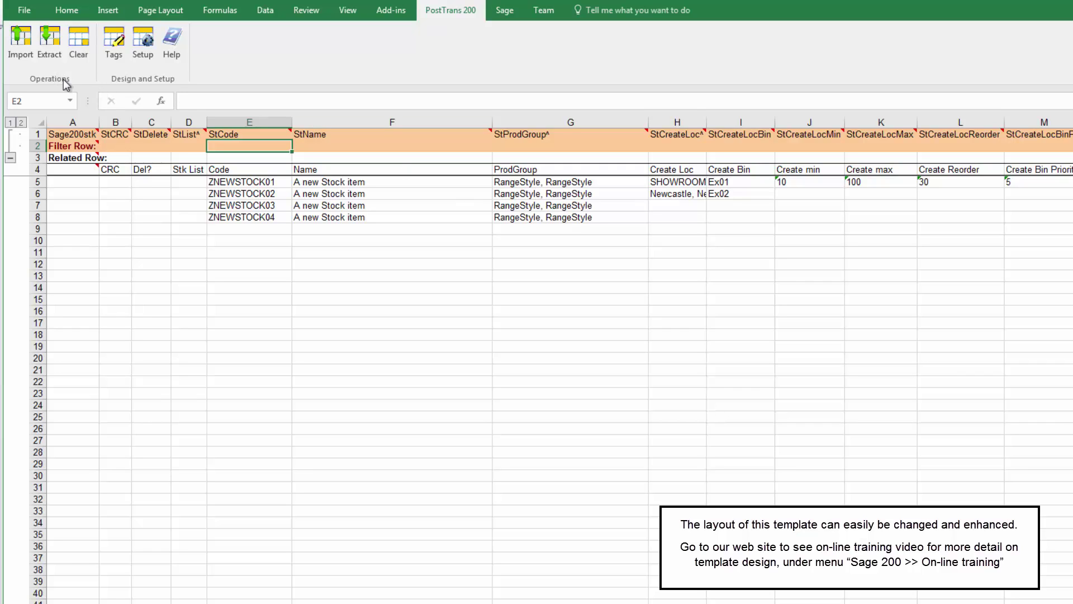
{"action": "left_click", "coordinate": [37, 134]}
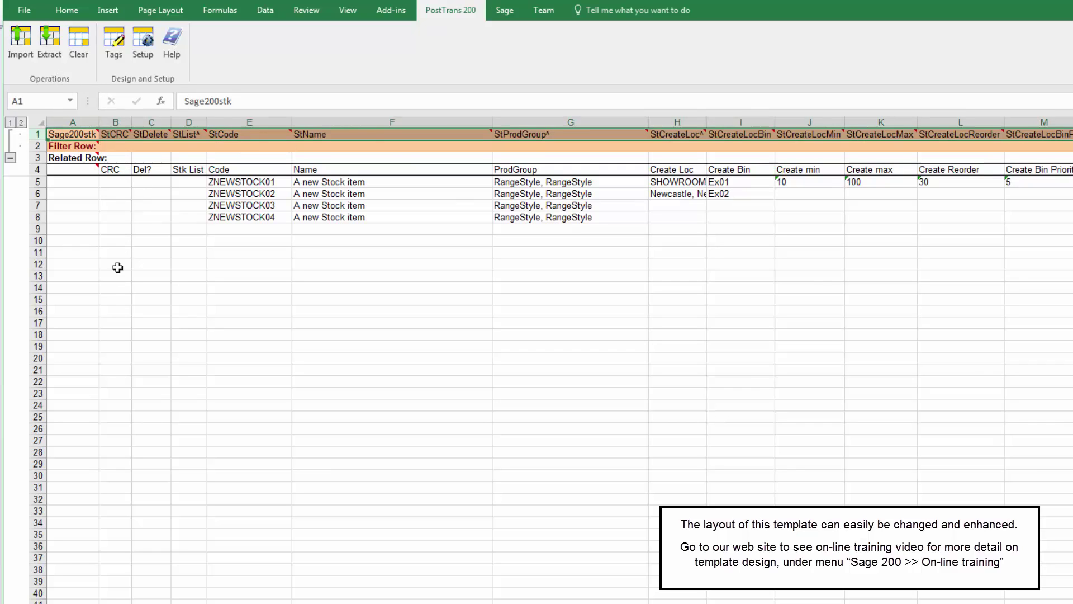
{"action": "left_click", "coordinate": [522, 136]}
{"action": "left_click", "coordinate": [410, 134]}
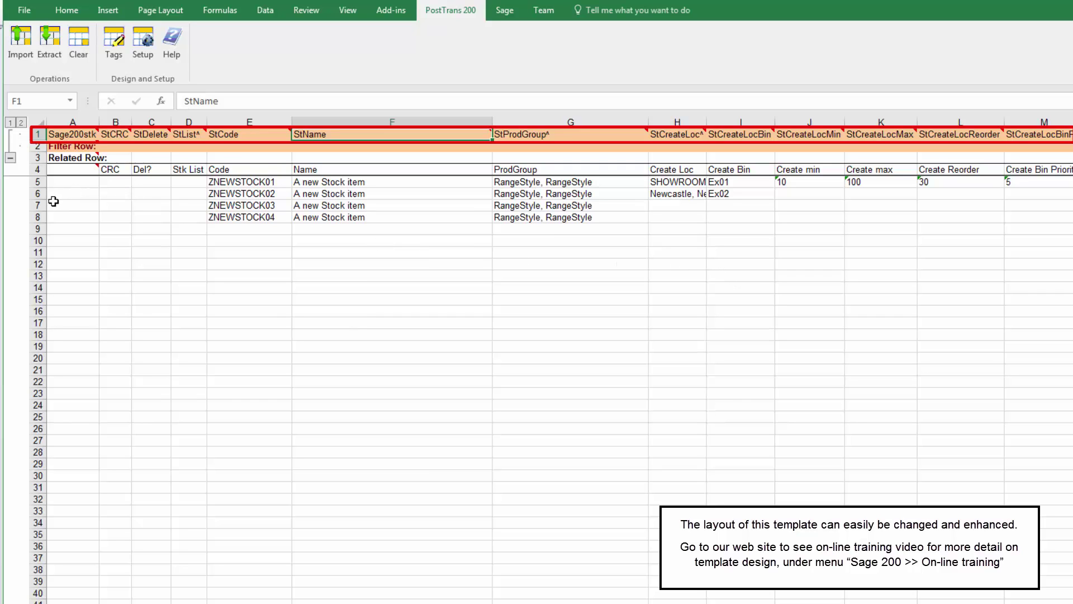
{"action": "left_click", "coordinate": [53, 182]}
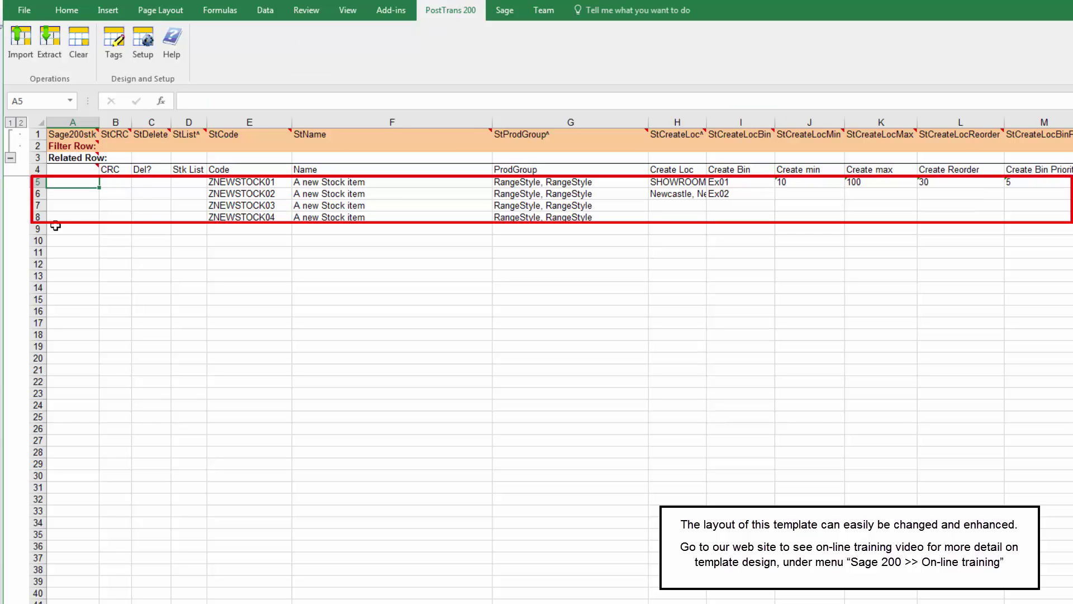
{"action": "left_click", "coordinate": [60, 48]}
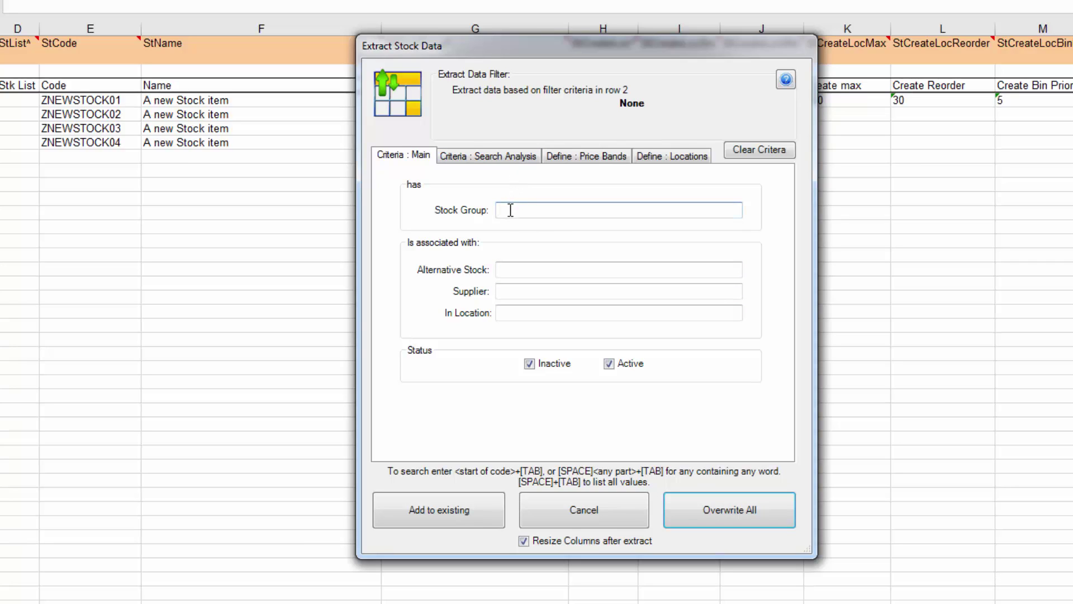
Extract the nine COOKING, Cookers - Ovens stock group records, overwriting all sample rows.
{"action": "left_click", "coordinate": [524, 207]}
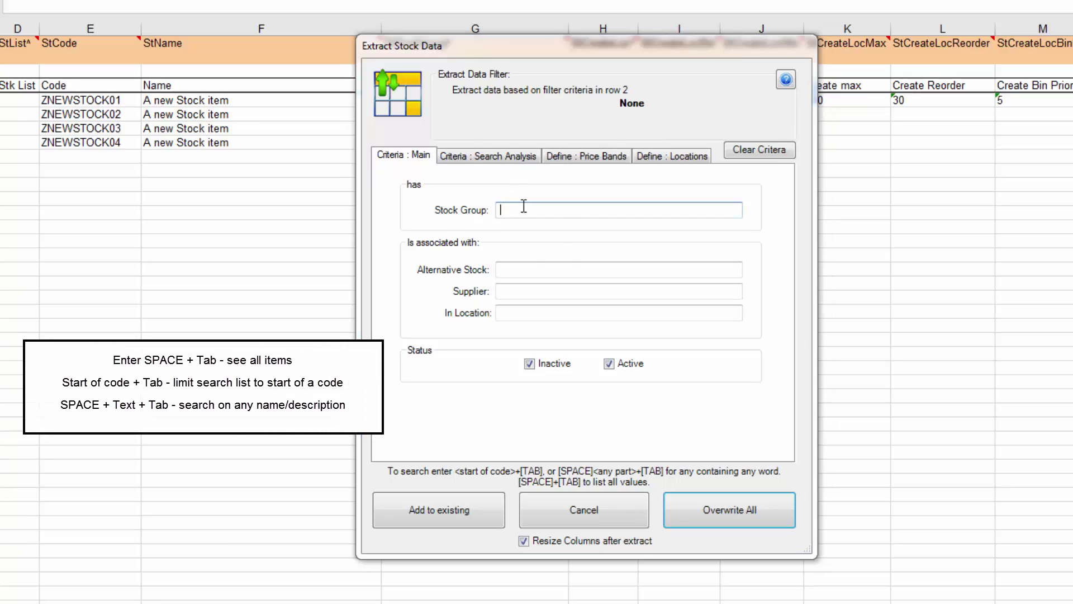
{"action": "key", "text": "Tab"}
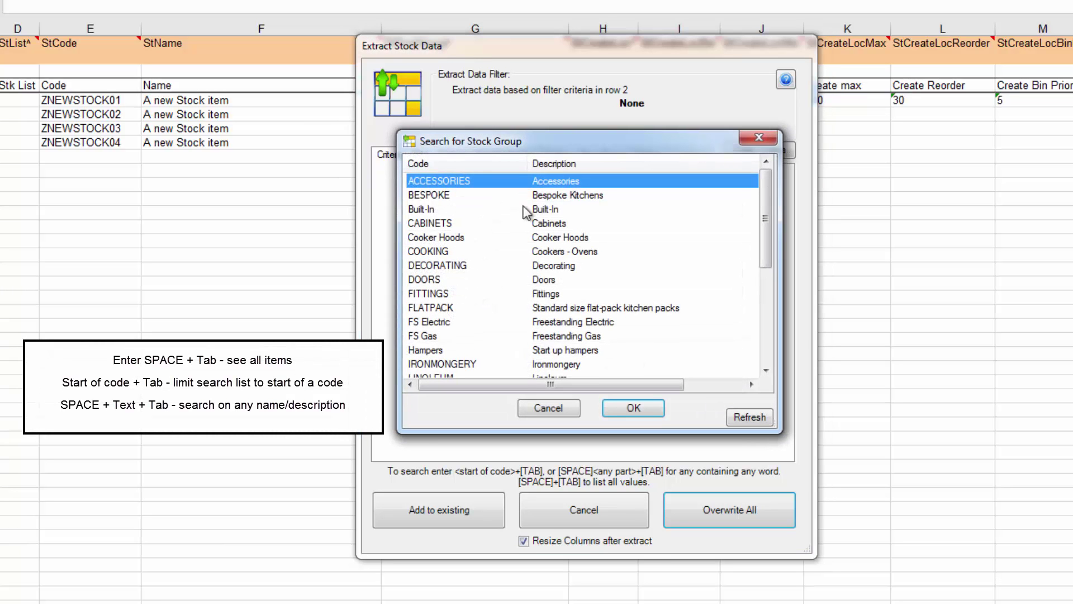
{"action": "double_click", "coordinate": [460, 252]}
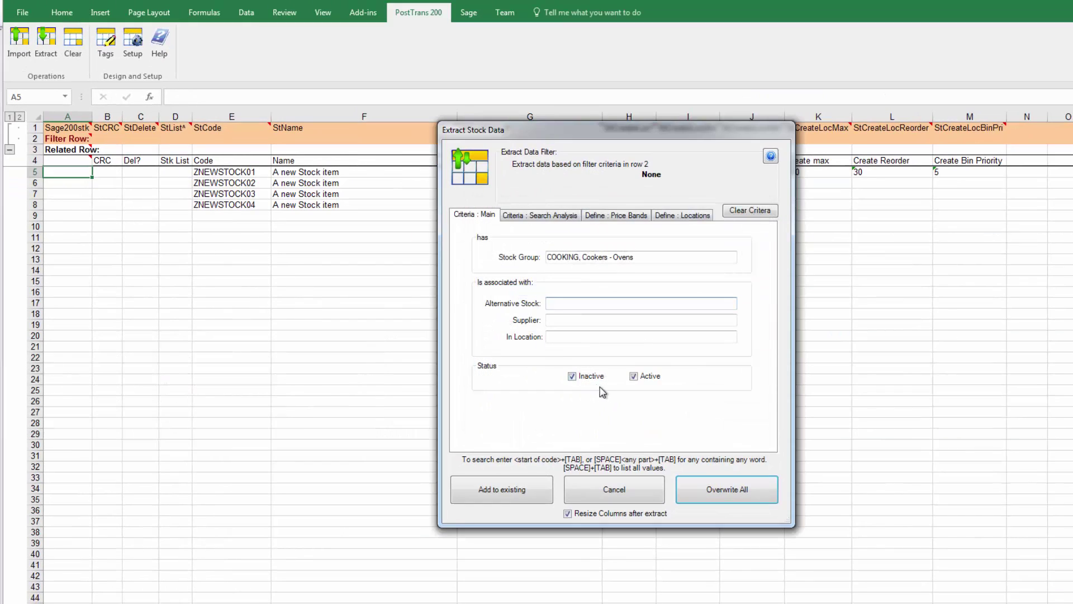
{"action": "left_click", "coordinate": [707, 492]}
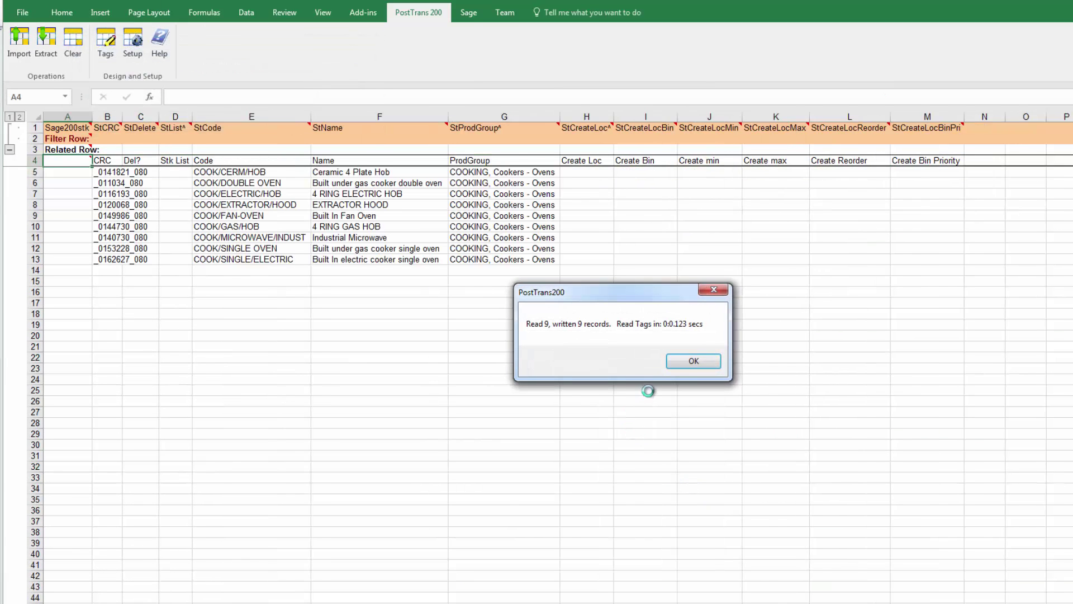
{"action": "left_click", "coordinate": [683, 364]}
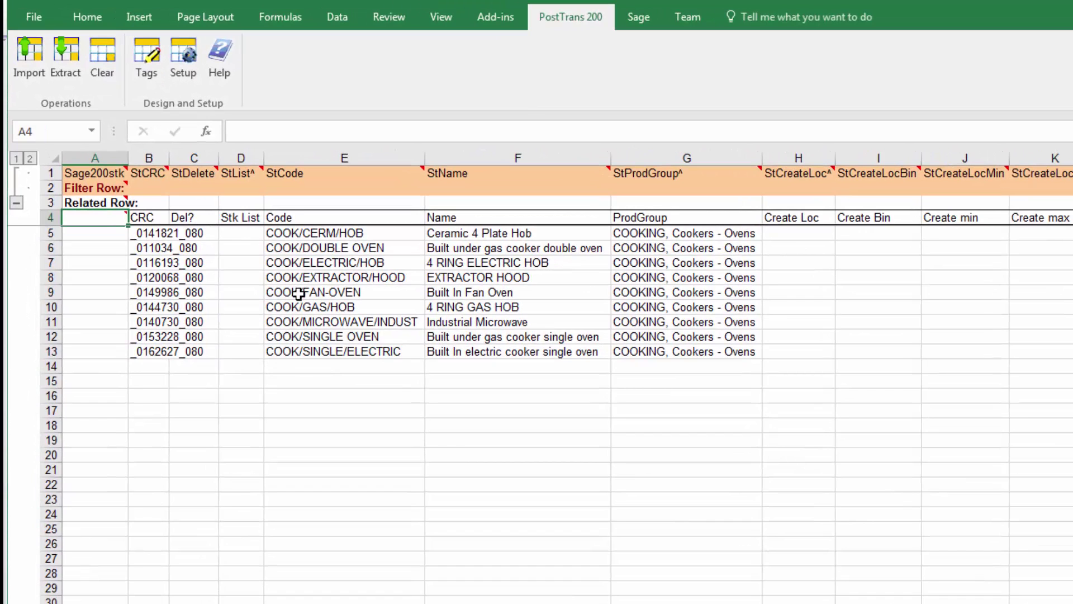
Copy the COOK/FAN-OVEN stock line into row 14.
{"action": "left_click_drag", "start_coordinate": [297, 293], "coordinate": [686, 292]}
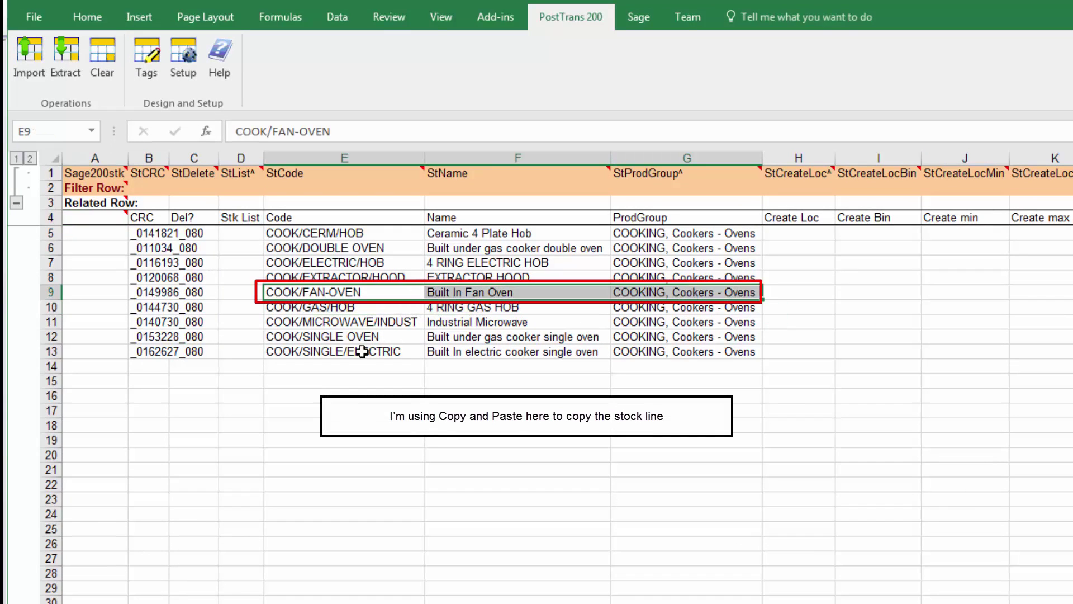
{"action": "key", "text": "ctrl+c"}
{"action": "left_click", "coordinate": [329, 366]}
{"action": "key", "text": "ctrl+v"}
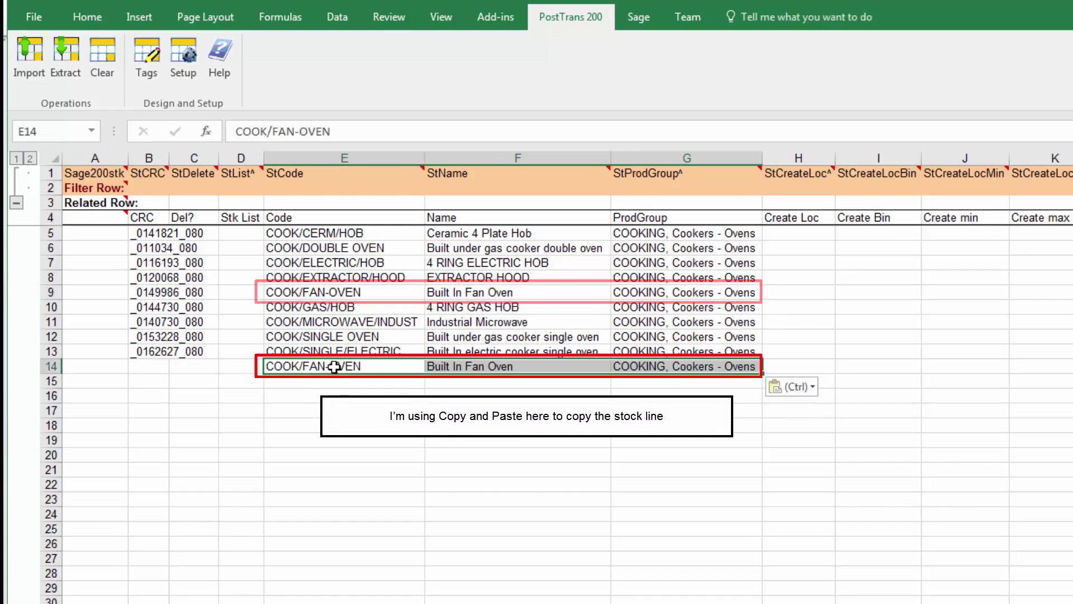
Change the row 14 code to COOK/FAN-OVENFAST and the name to Built In Fan Oven Hot.
{"action": "left_click", "coordinate": [334, 366]}
{"action": "left_click", "coordinate": [340, 133]}
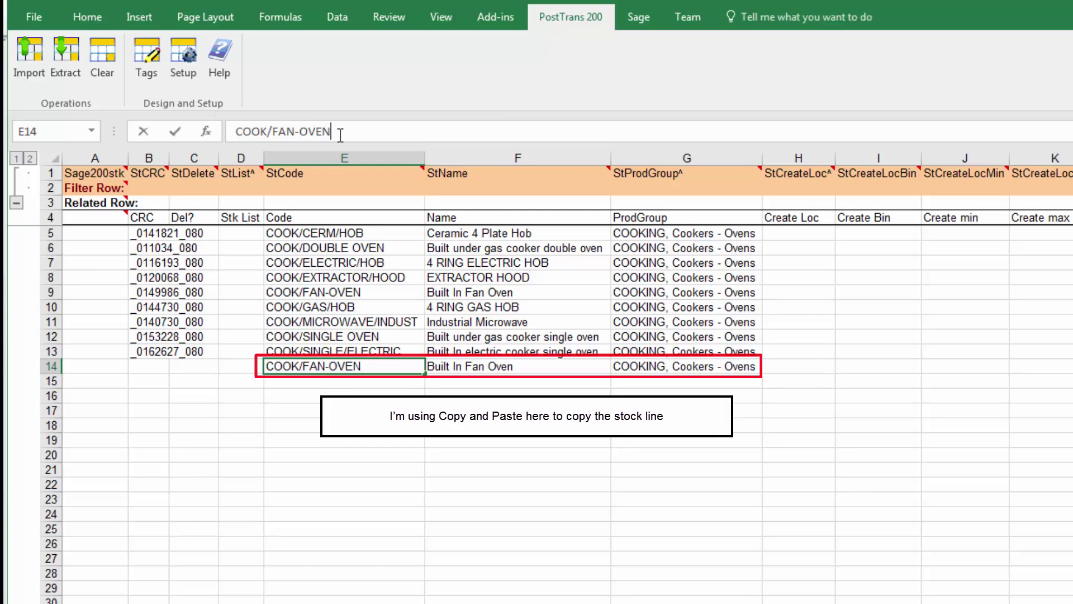
{"action": "type", "text": "FAST"}
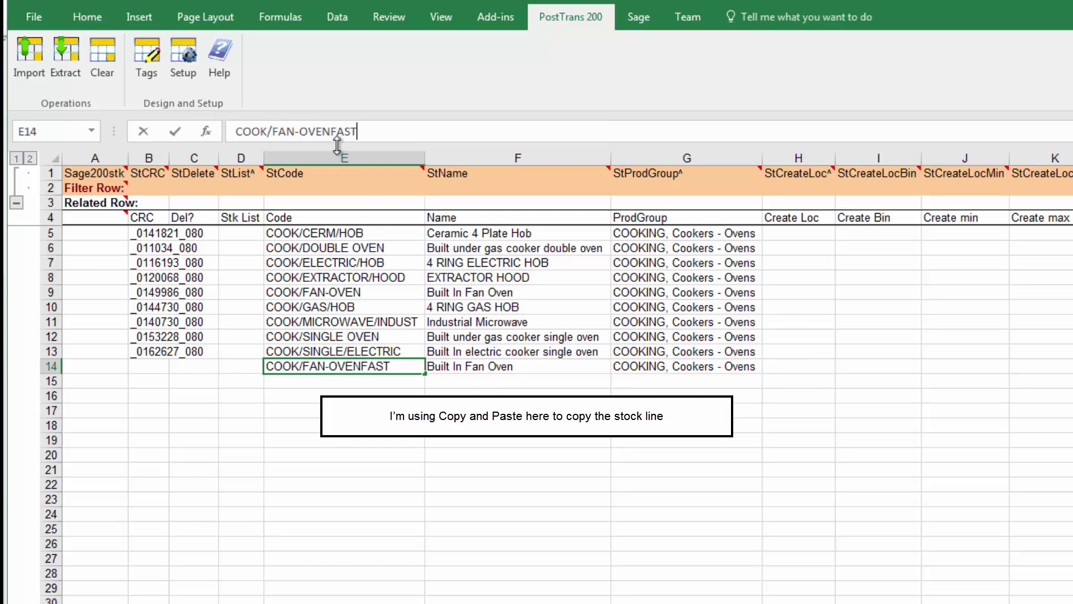
{"action": "left_click", "coordinate": [435, 351]}
{"action": "left_click", "coordinate": [521, 359]}
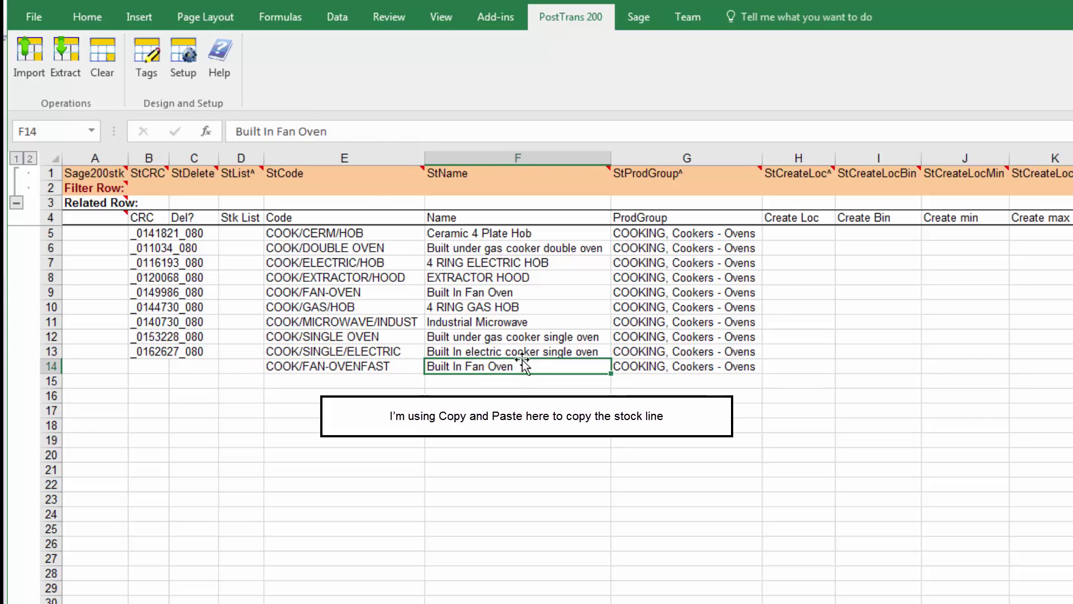
{"action": "left_click", "coordinate": [354, 132]}
{"action": "type", "text": "Hot"}
{"action": "left_click", "coordinate": [525, 337]}
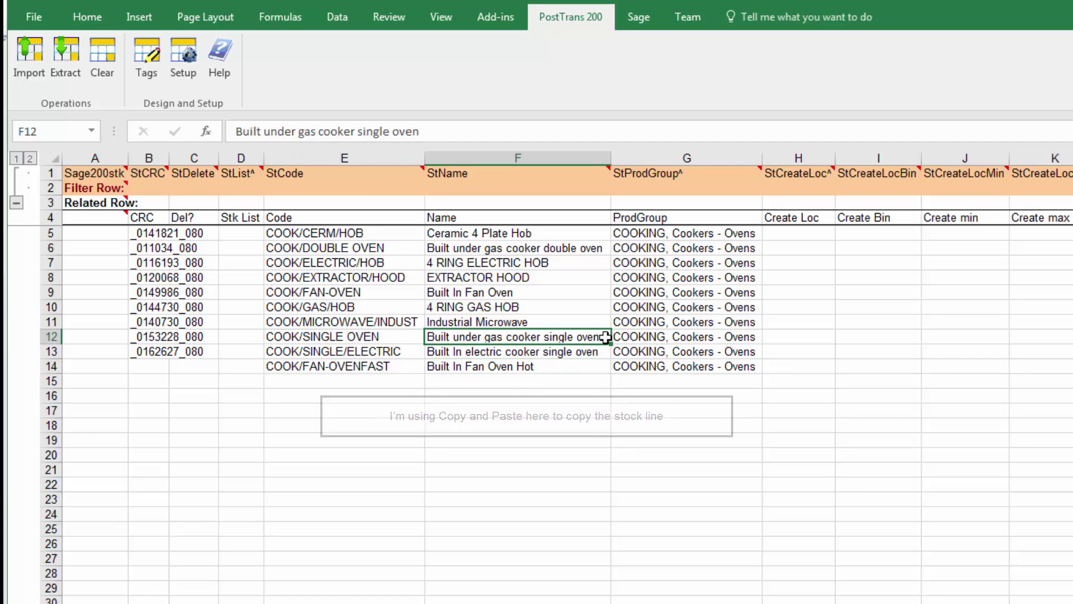
Give the new item location SHOWROOM, bin SAM01, minimum 5 and maximum 50.
{"action": "left_click", "coordinate": [779, 367]}
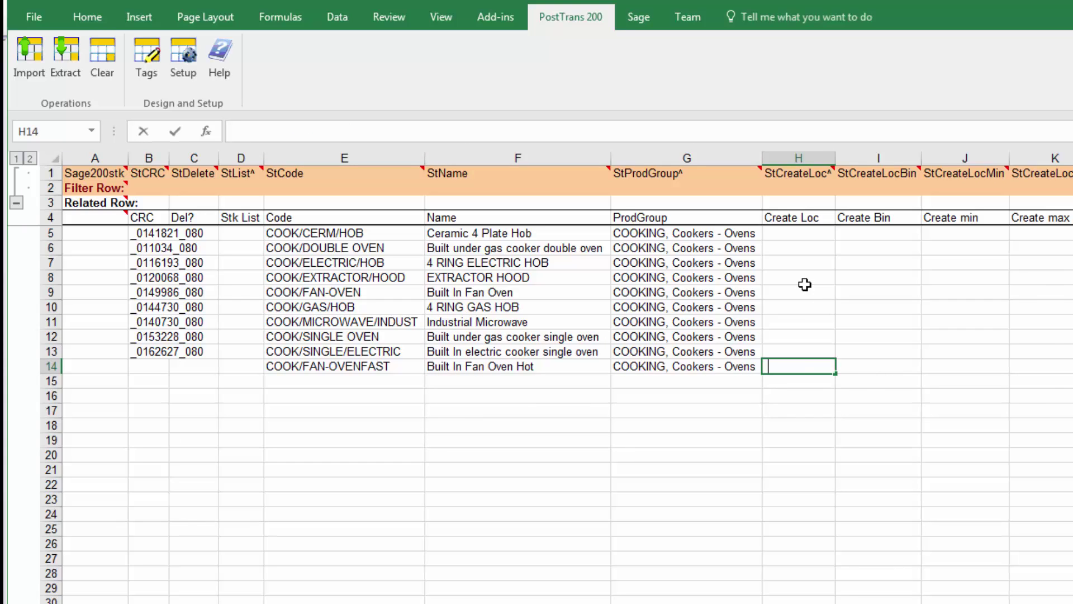
{"action": "key", "text": "Tab"}
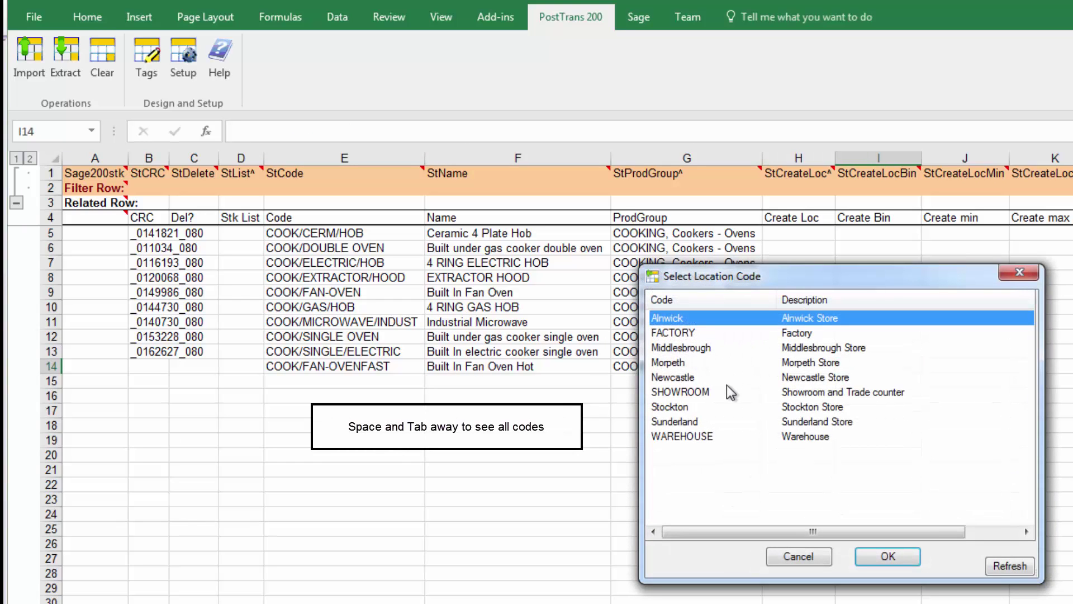
{"action": "double_click", "coordinate": [701, 392]}
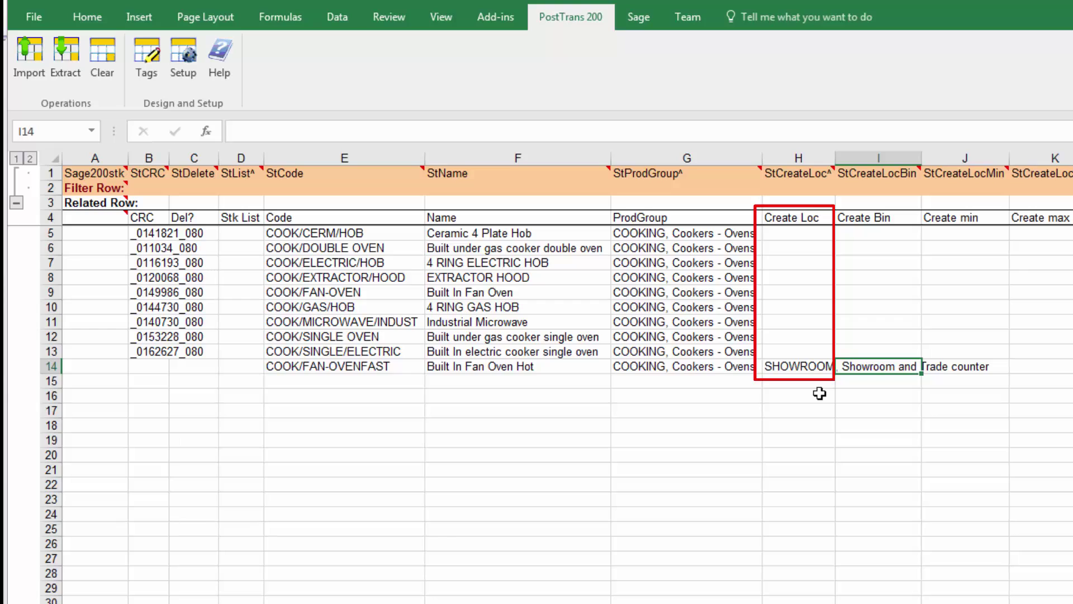
{"action": "type", "text": "SAM01"}
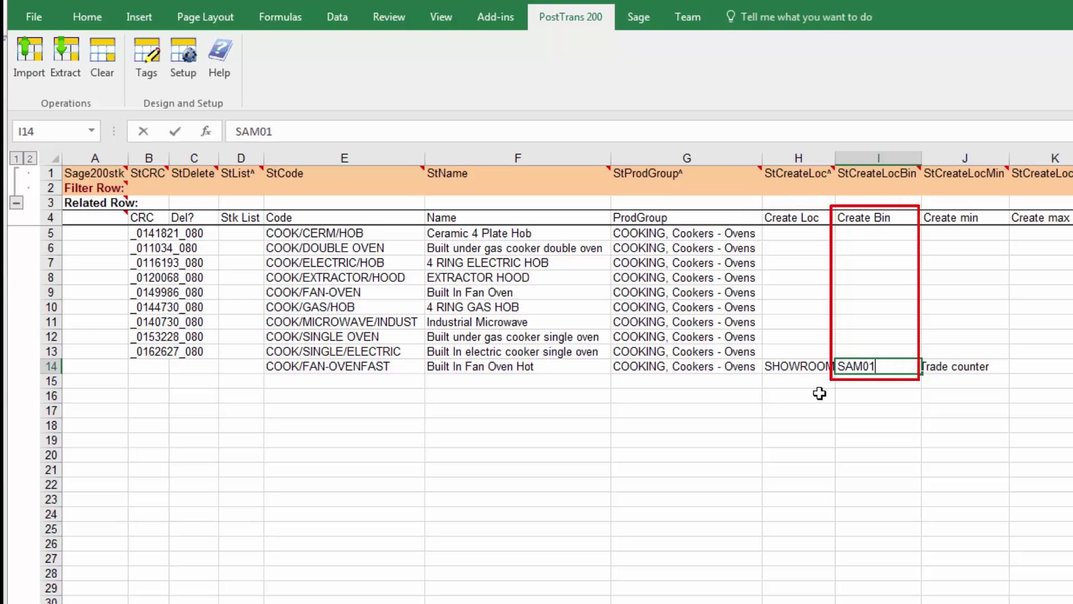
{"action": "key", "text": "Tab"}
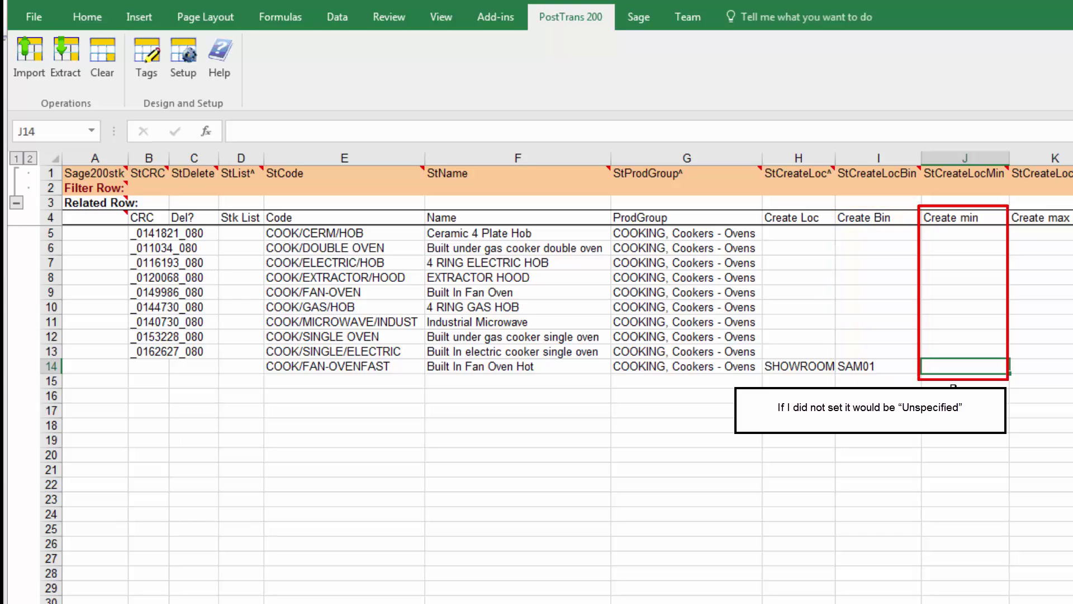
{"action": "type", "text": "5"}
{"action": "key", "text": "Tab"}
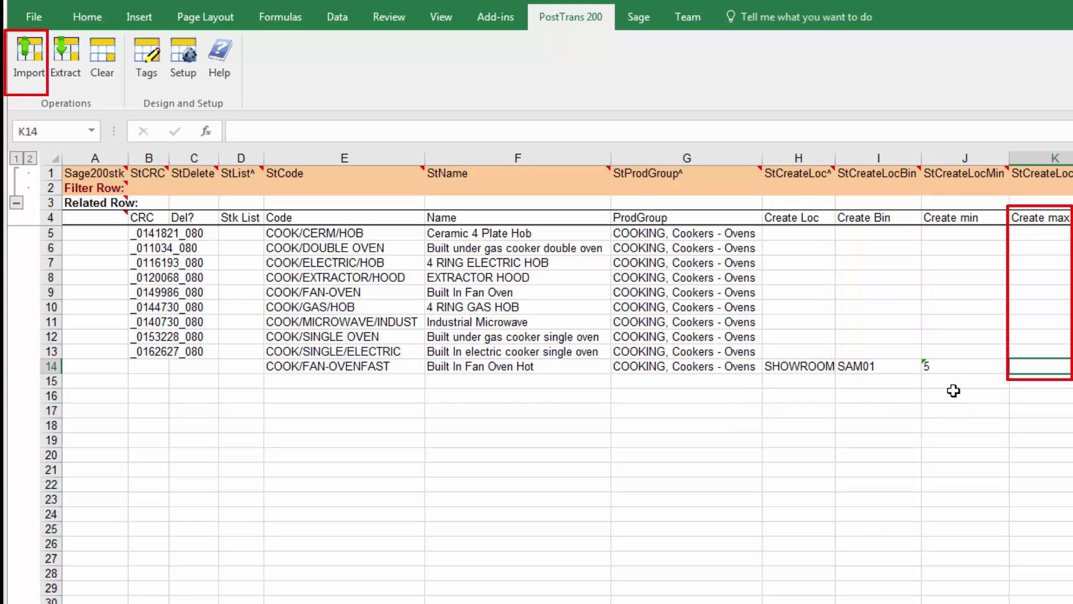
{"action": "type", "text": "50"}
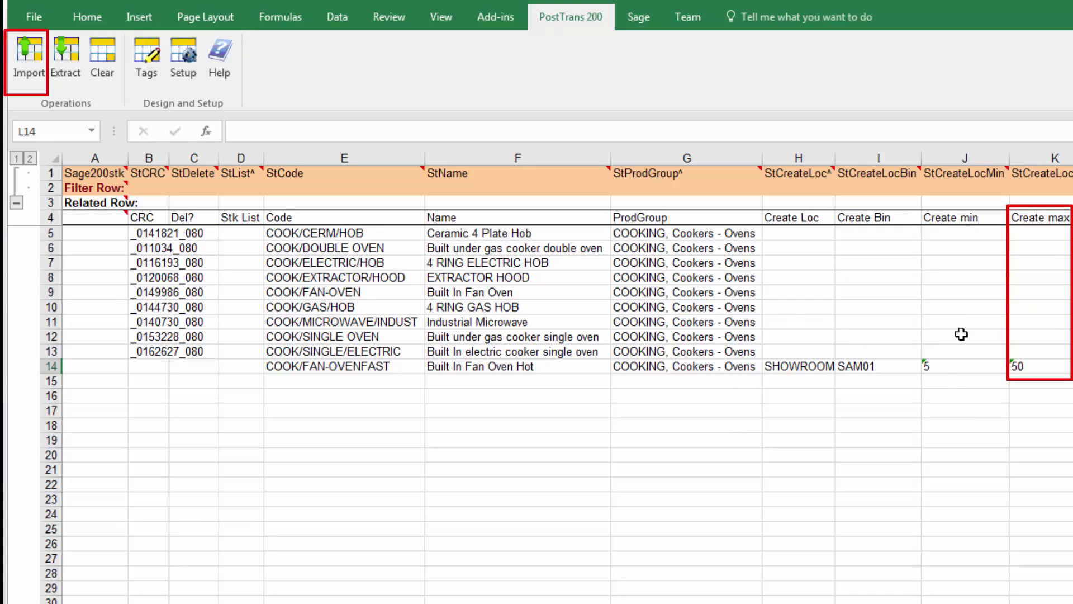
{"action": "left_click", "coordinate": [962, 335]}
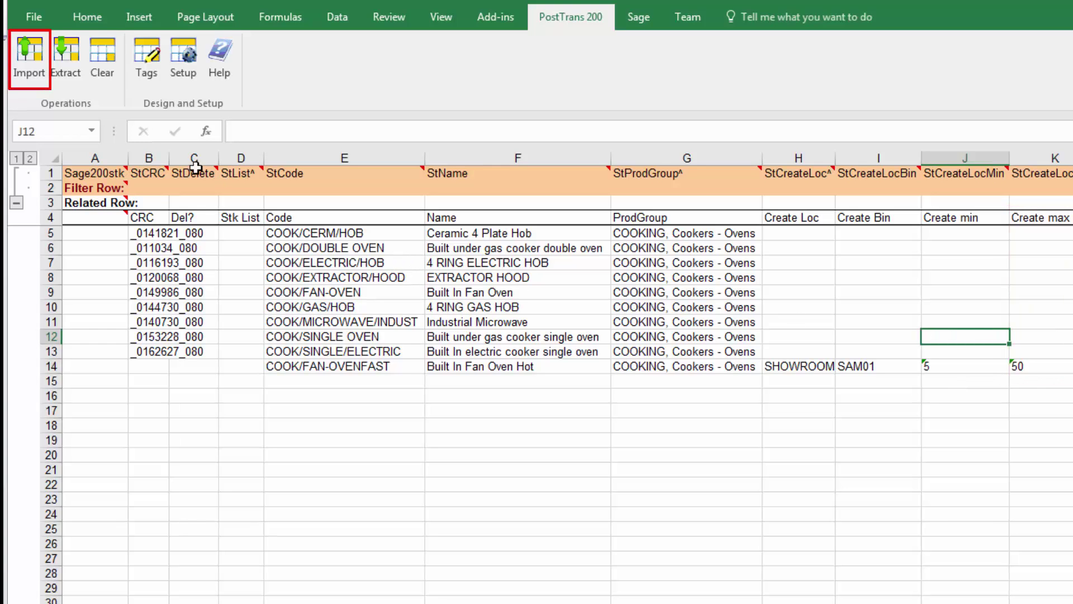
Import the sheet into Sage 200 so COOK/FAN-OVENFAST posts as 1 new record, then switch to Sage 200.
{"action": "left_click", "coordinate": [28, 59]}
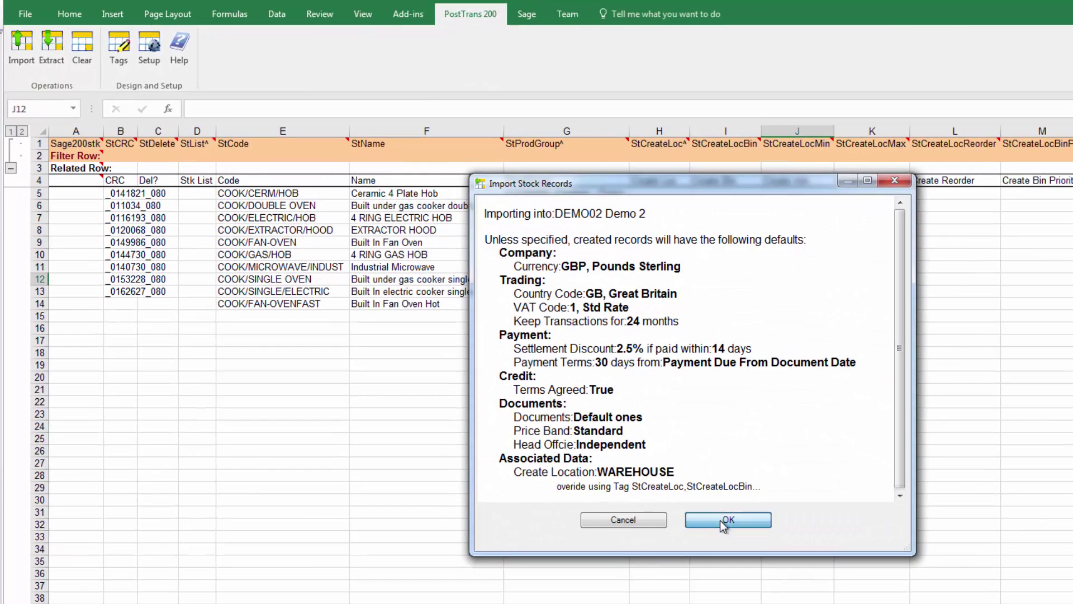
{"action": "left_click", "coordinate": [785, 559]}
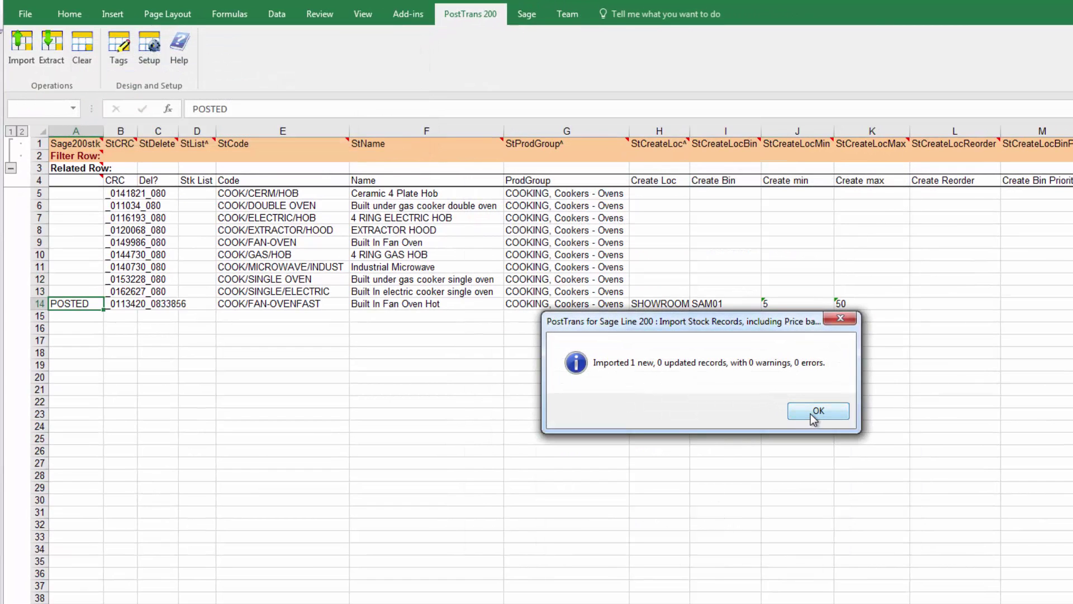
{"action": "left_click", "coordinate": [813, 418]}
{"action": "left_click", "coordinate": [285, 306]}
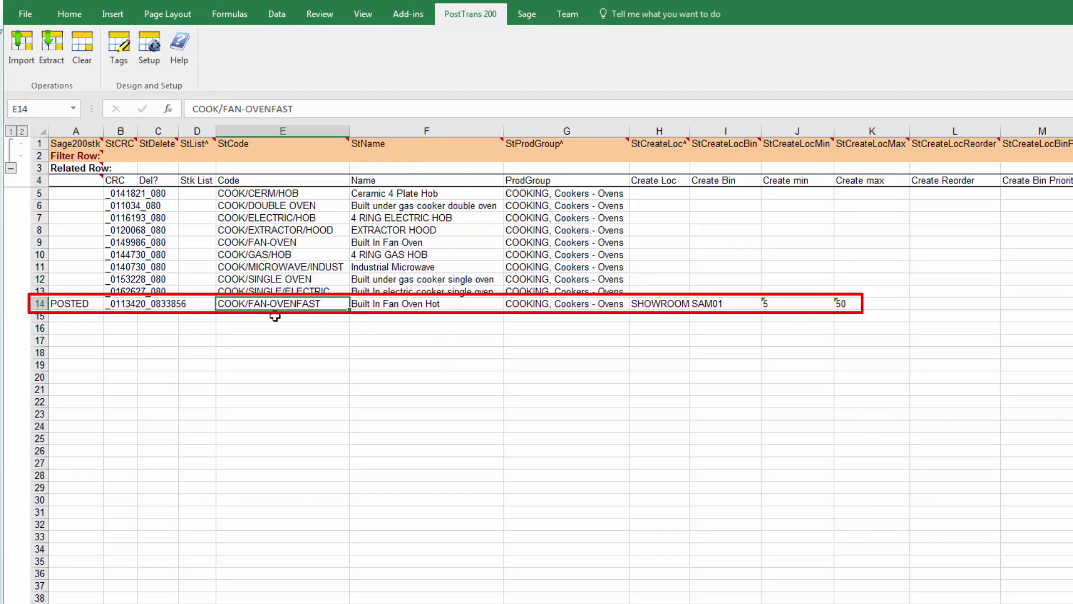
{"action": "key", "text": "alt+Tab"}
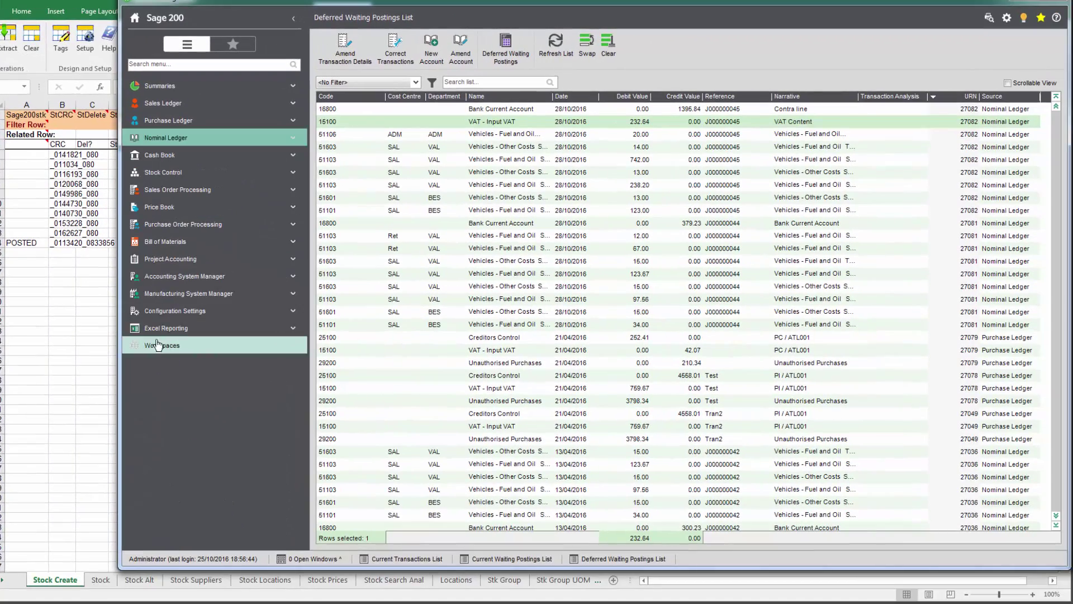
Search the Stock List for 'c/fan' and open the COOK/FAN-OVENFAST item.
{"action": "left_click", "coordinate": [167, 178]}
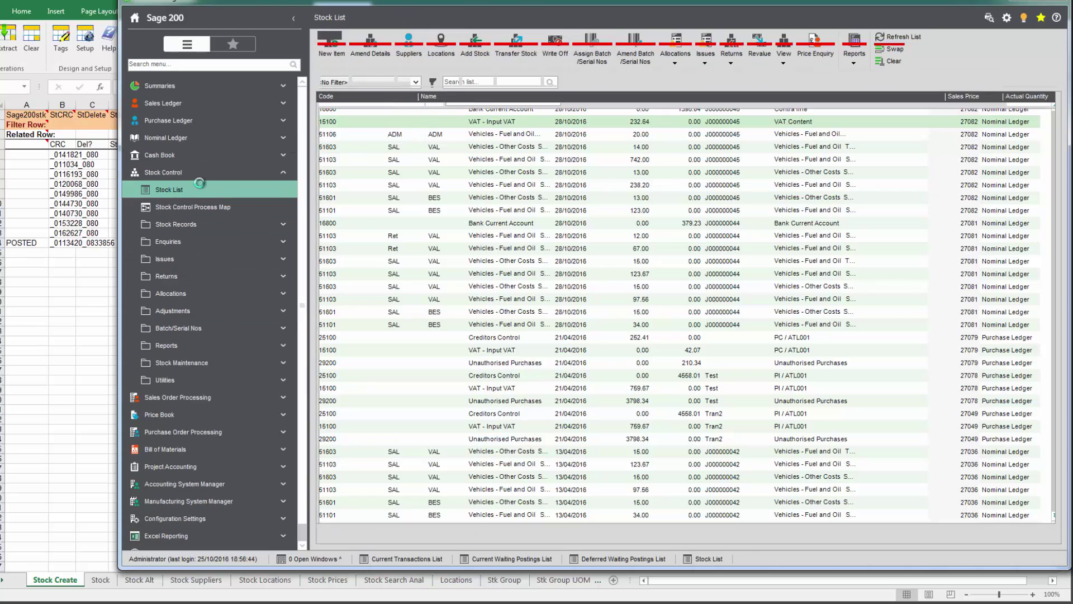
{"action": "left_click_drag", "start_coordinate": [372, 5], "coordinate": [433, 10]}
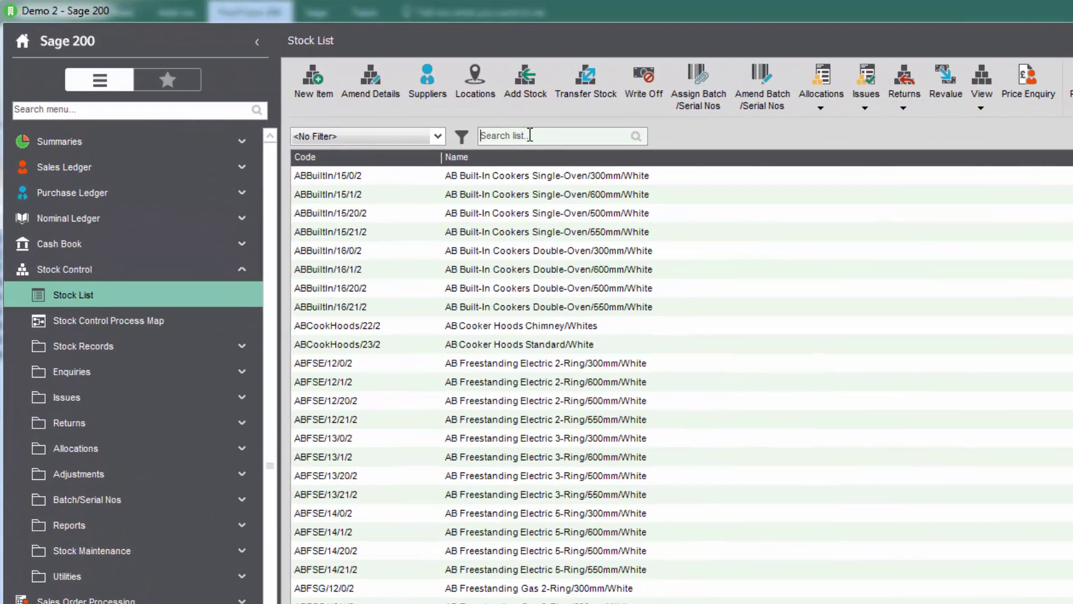
{"action": "left_click", "coordinate": [544, 94]}
{"action": "type", "text": "coo"}
{"action": "type", "text": "/fan"}
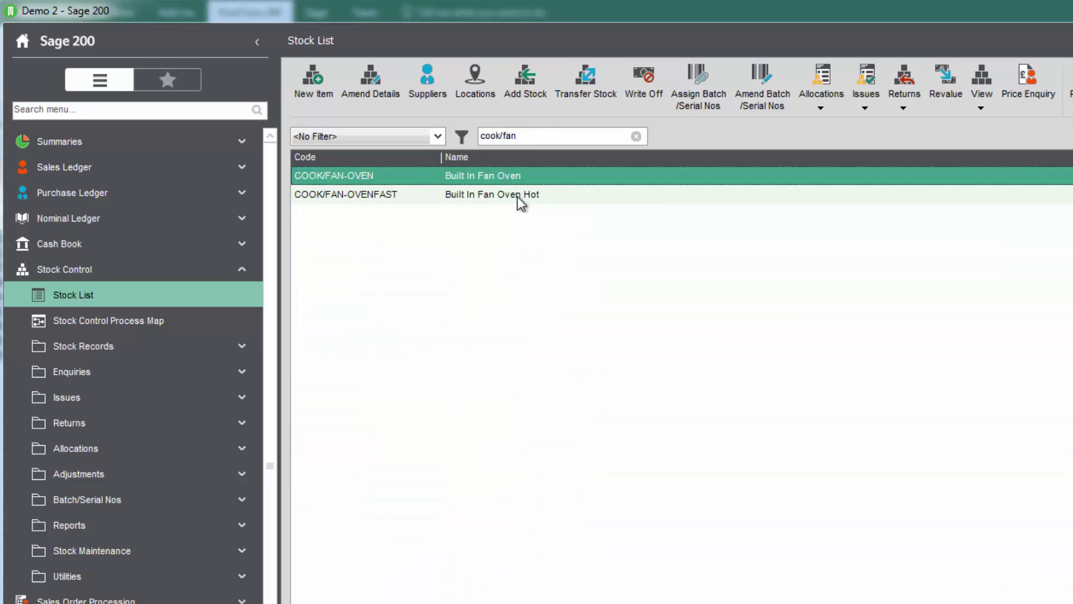
{"action": "left_click", "coordinate": [517, 196]}
{"action": "double_click", "coordinate": [518, 196]}
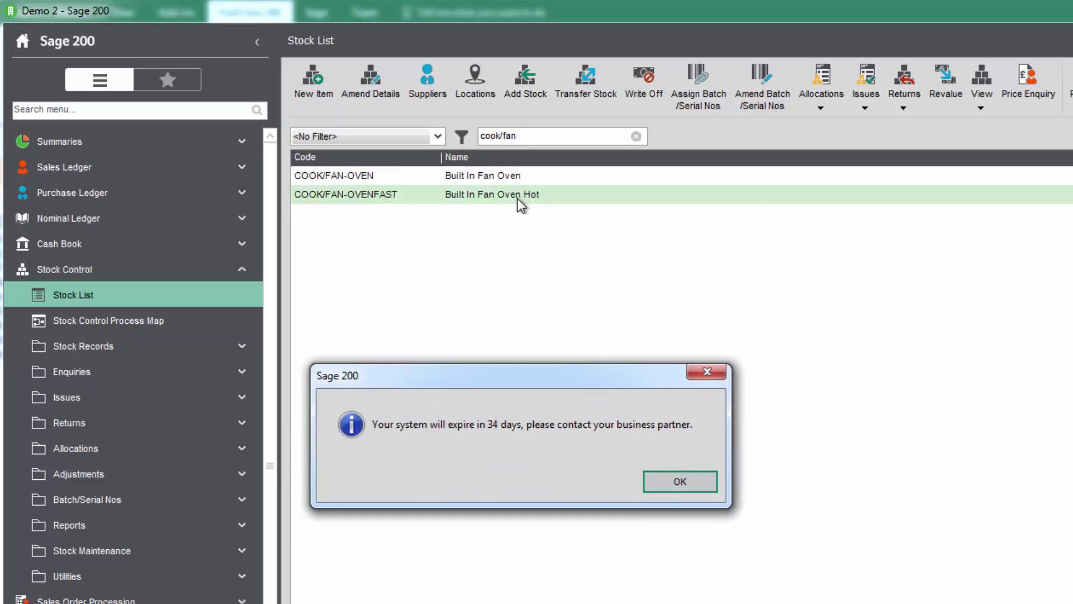
Check the Locations tab shows SHOWROOM, bin SAM01, min 5, max 50, then close the item.
{"action": "left_click", "coordinate": [671, 484]}
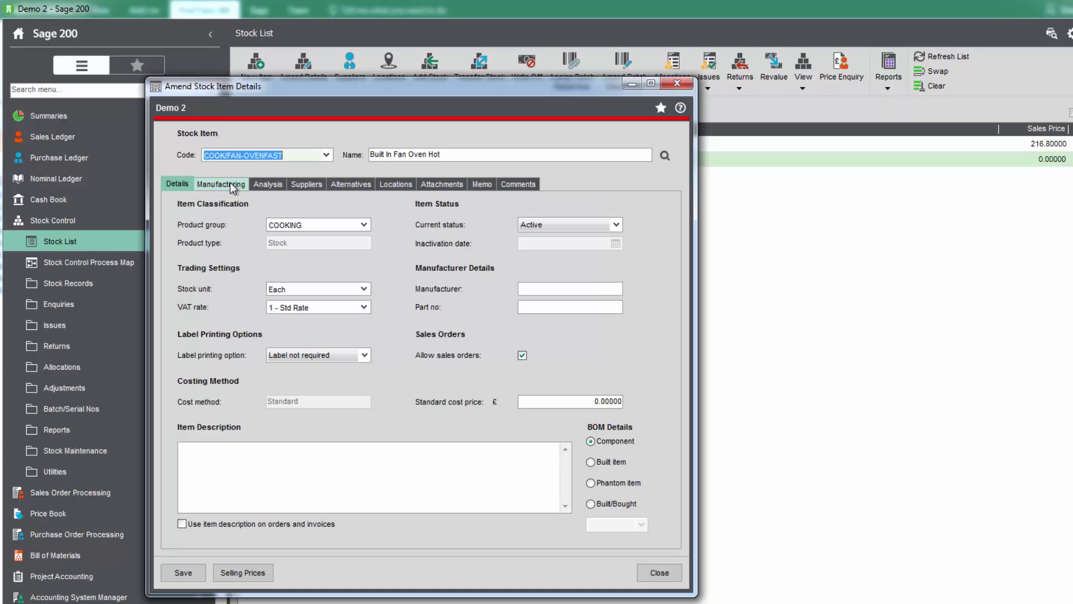
{"action": "left_click", "coordinate": [380, 185]}
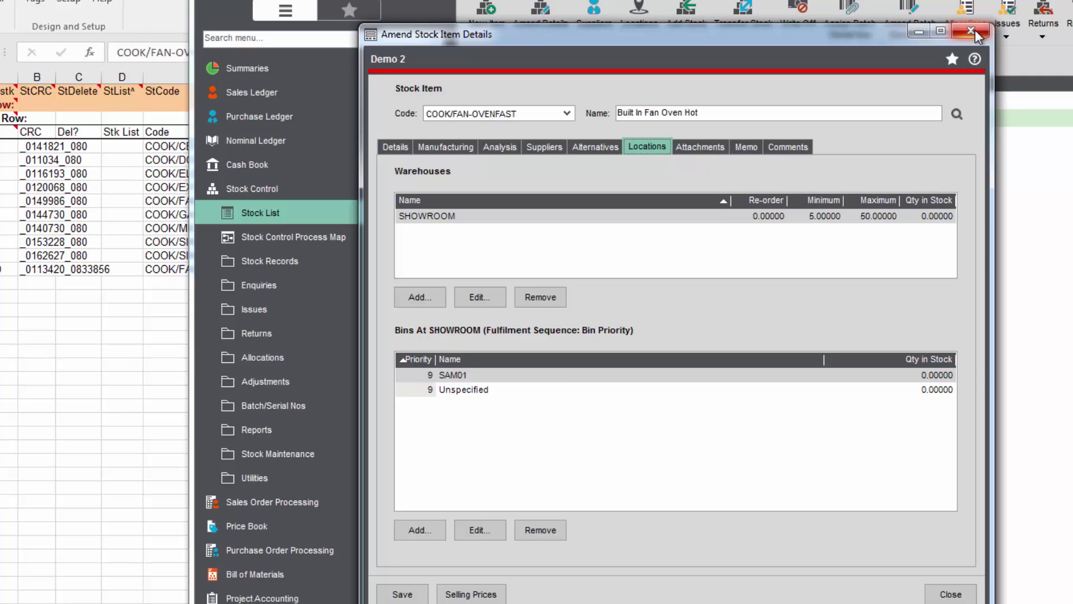
{"action": "left_click", "coordinate": [950, 594]}
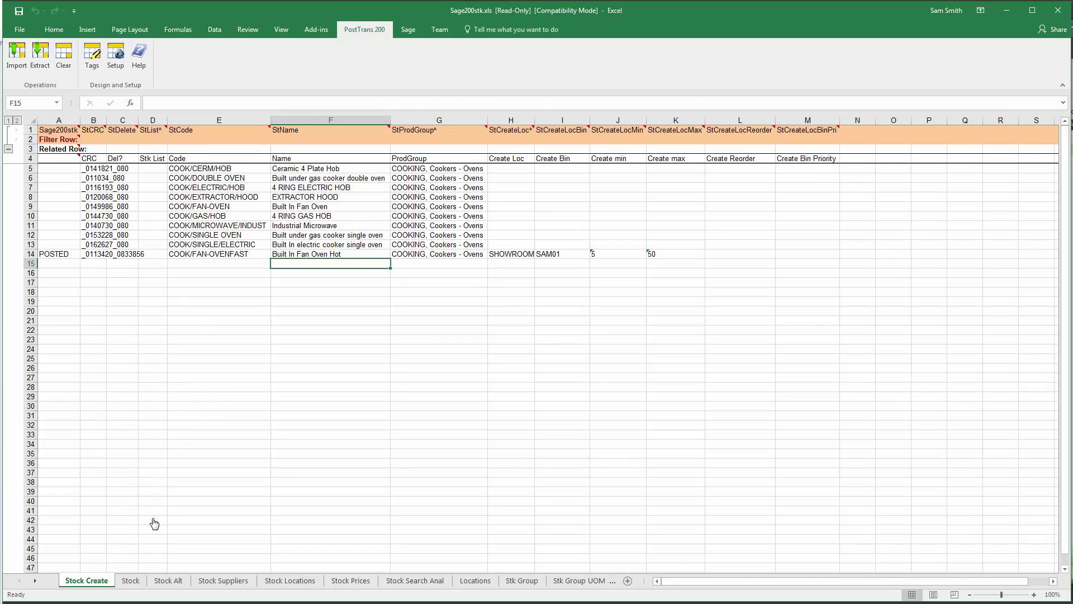
On the Stock sheet, narrow column K and open the Extract Stock Data settings.
{"action": "left_click", "coordinate": [128, 580]}
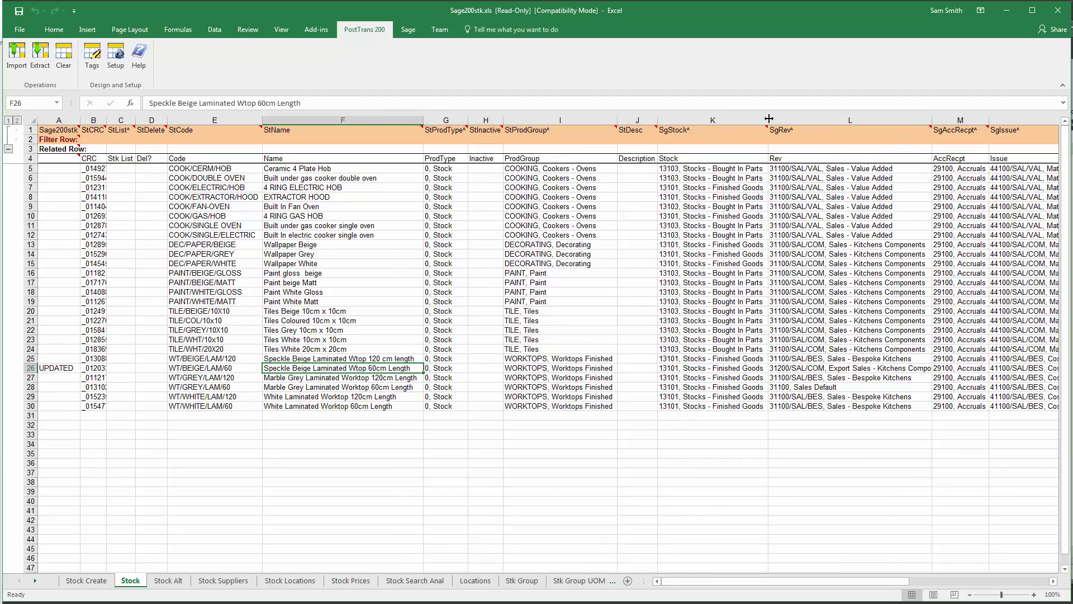
{"action": "left_click_drag", "start_coordinate": [769, 120], "coordinate": [703, 120]}
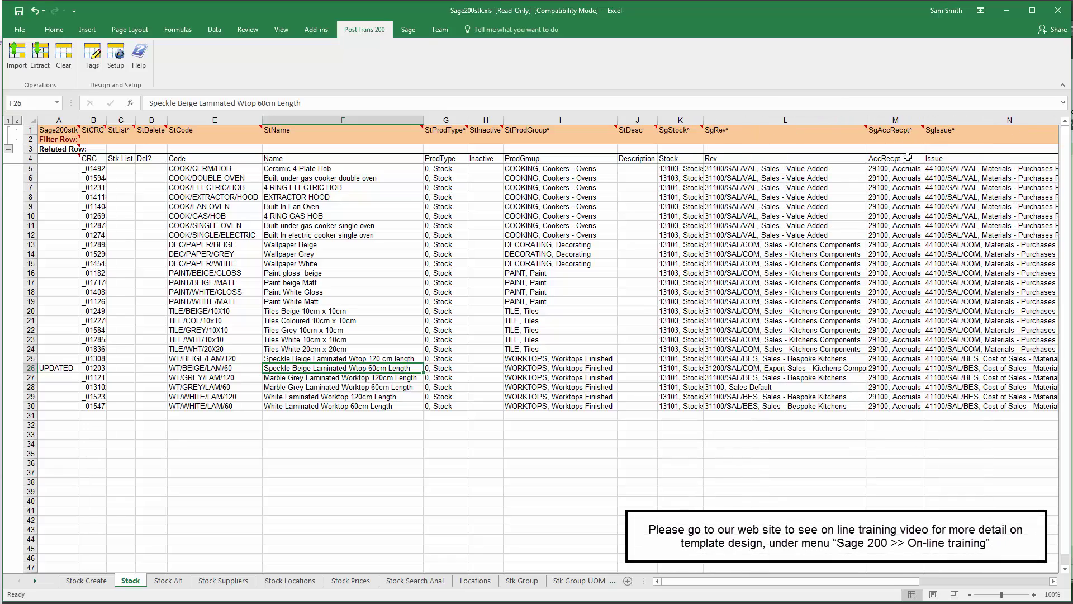
{"action": "left_click", "coordinate": [894, 217]}
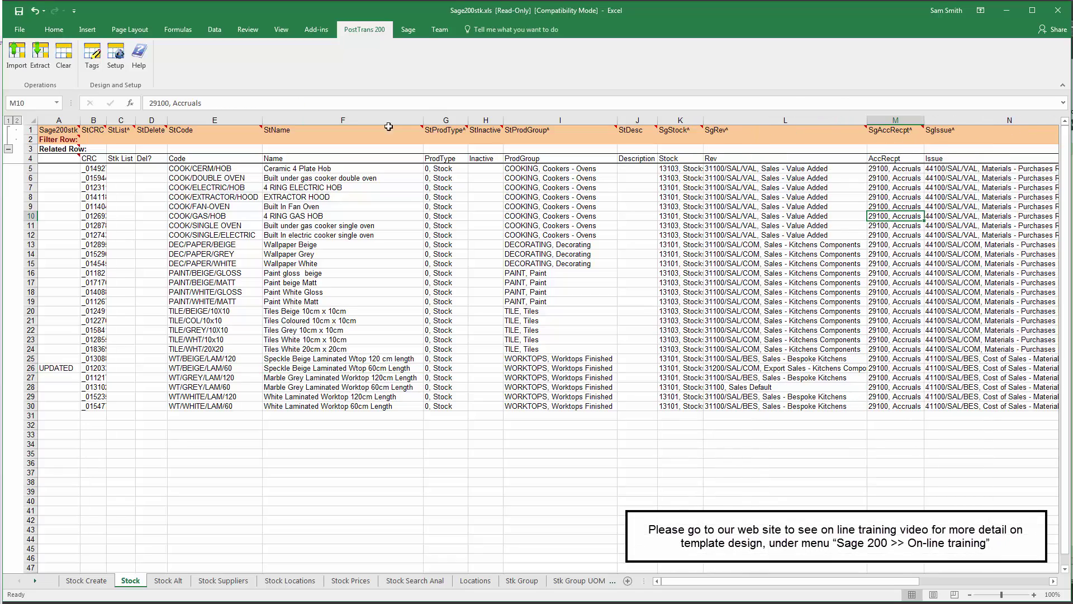
{"action": "left_click", "coordinate": [40, 53]}
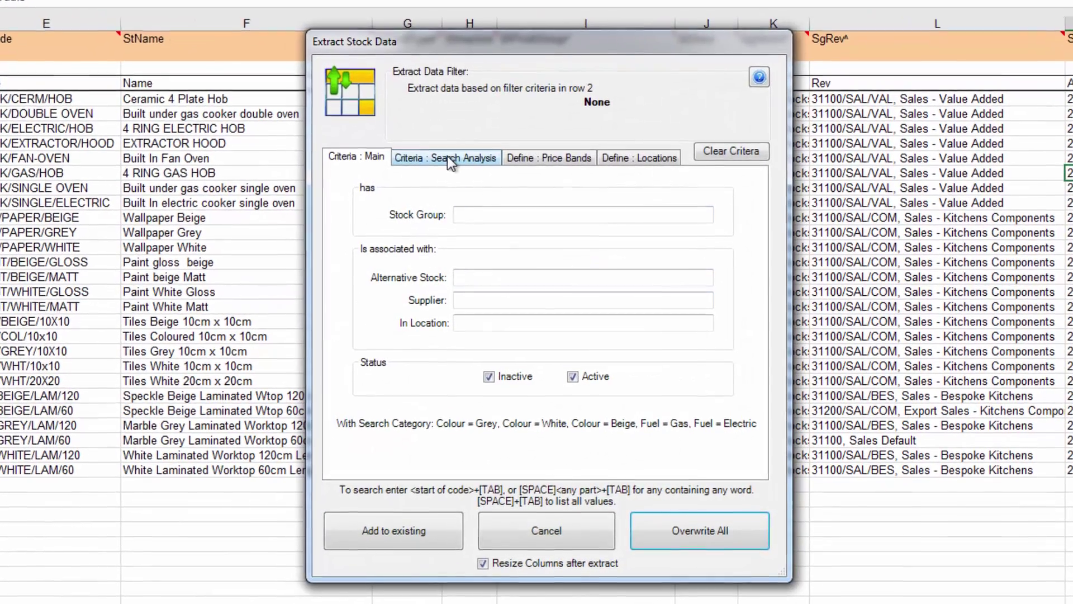
Add WASHER under ELECTRICAL to the search analysis criteria and overwrite the sheet with 32 records.
{"action": "left_click", "coordinate": [447, 156]}
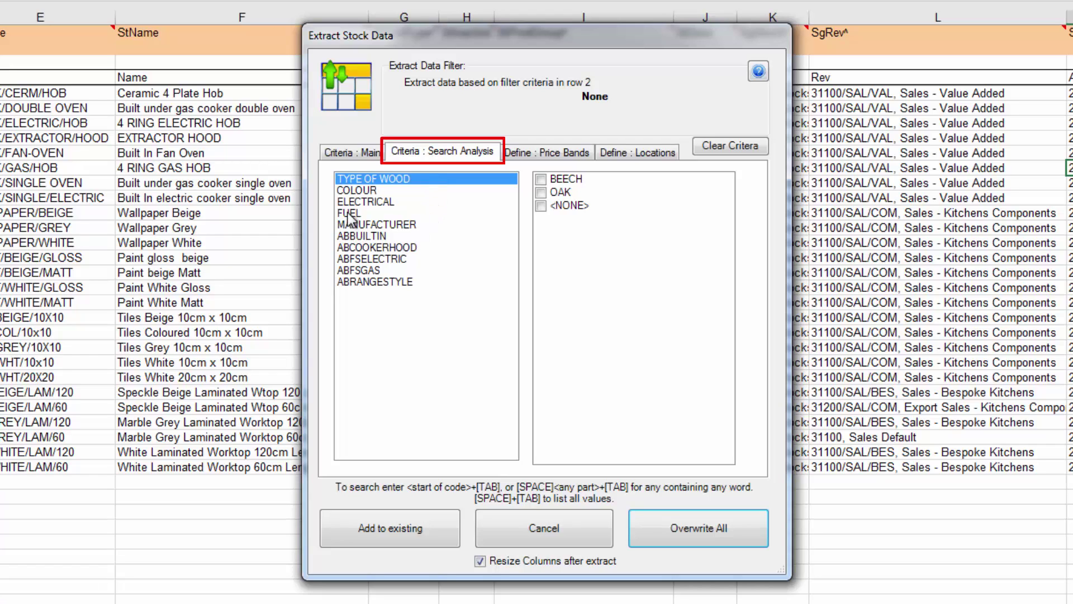
{"action": "left_click", "coordinate": [355, 191]}
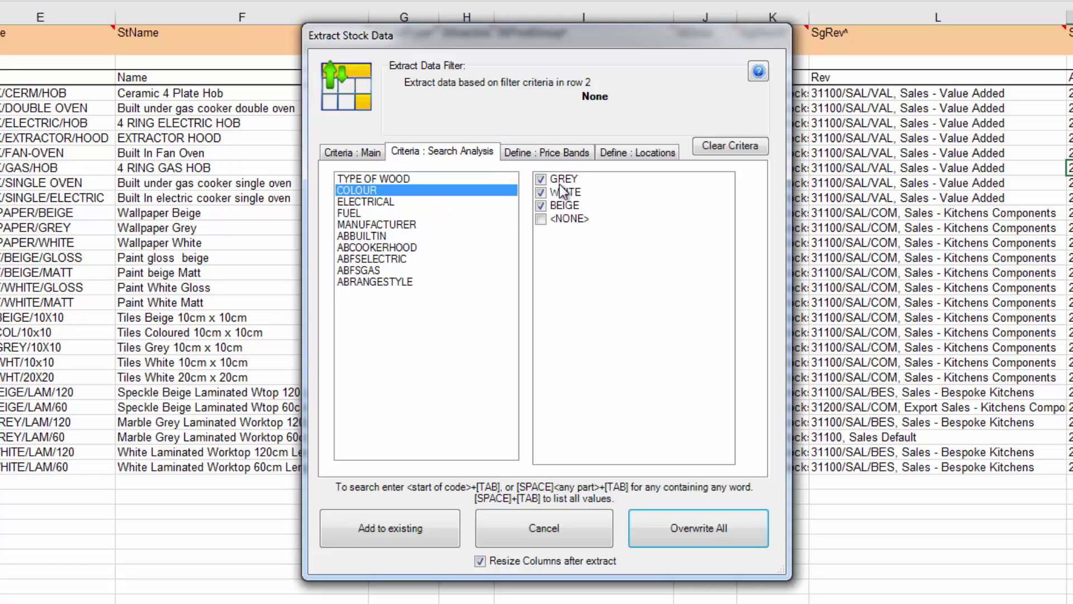
{"action": "left_click", "coordinate": [357, 202]}
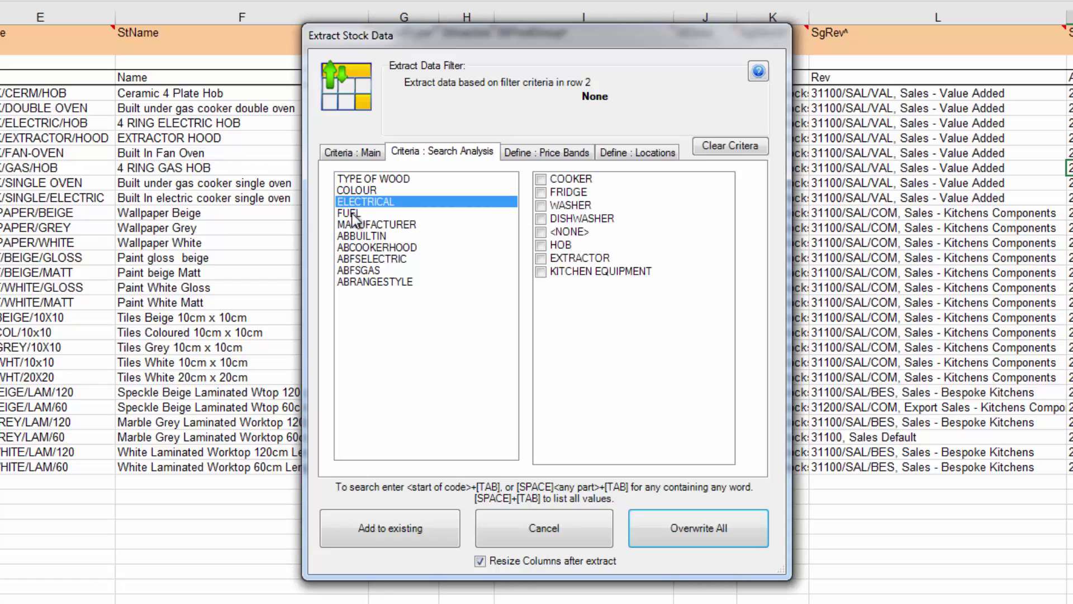
{"action": "left_click", "coordinate": [542, 202]}
{"action": "left_click", "coordinate": [359, 214]}
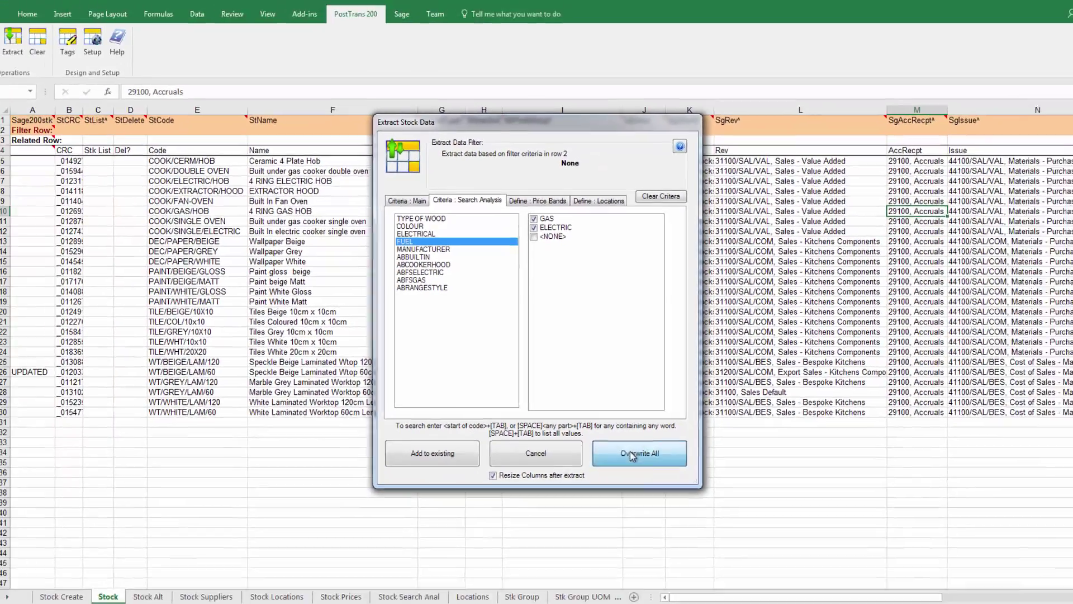
{"action": "left_click", "coordinate": [698, 528]}
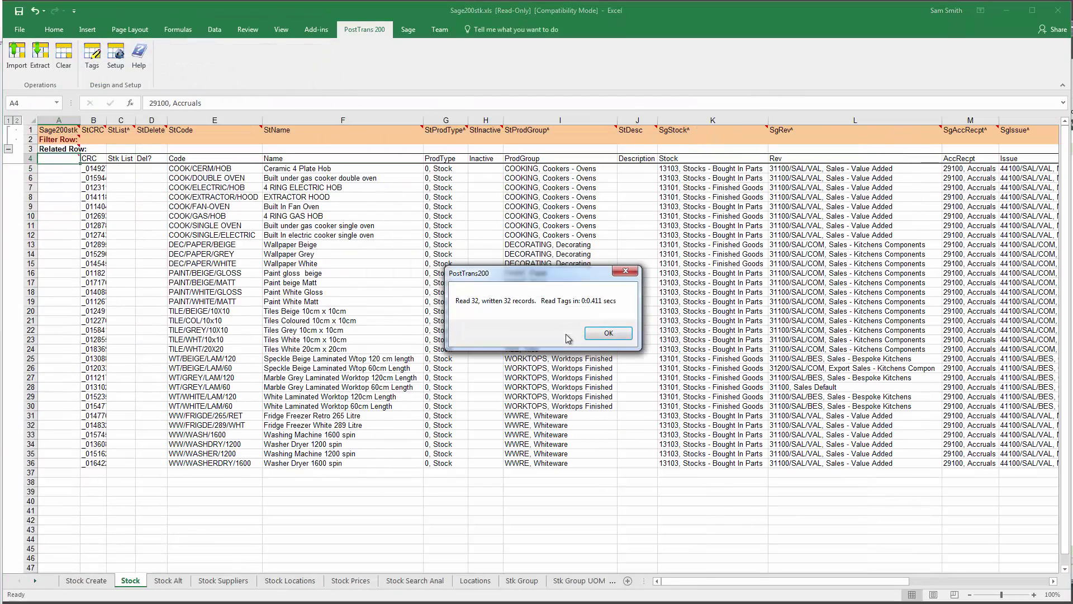
{"action": "left_click", "coordinate": [612, 334]}
Set Rev cell L31 to 31100/Ret/VAL and copy it into the next two Rev cells.
{"action": "left_click", "coordinate": [799, 415]}
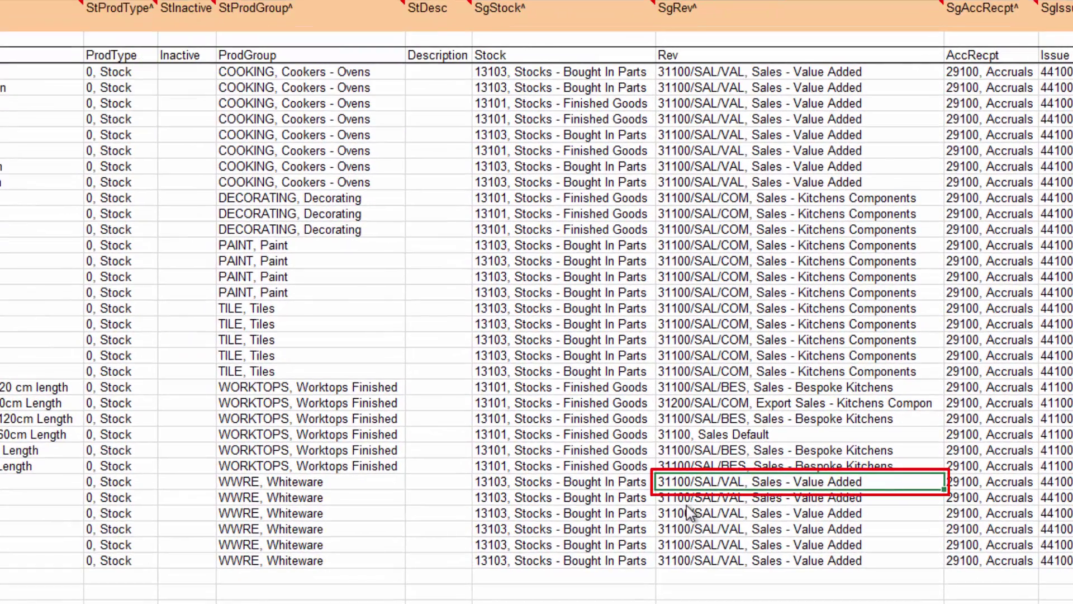
{"action": "type", "text": "311"}
{"action": "key", "text": "Tab"}
{"action": "key", "text": "Down"}
{"action": "key", "text": "Down"}
{"action": "key", "text": "Down"}
{"action": "key", "text": "Down"}
{"action": "key", "text": "Down"}
{"action": "key", "text": "Down"}
{"action": "key", "text": "Down"}
{"action": "key", "text": "Down"}
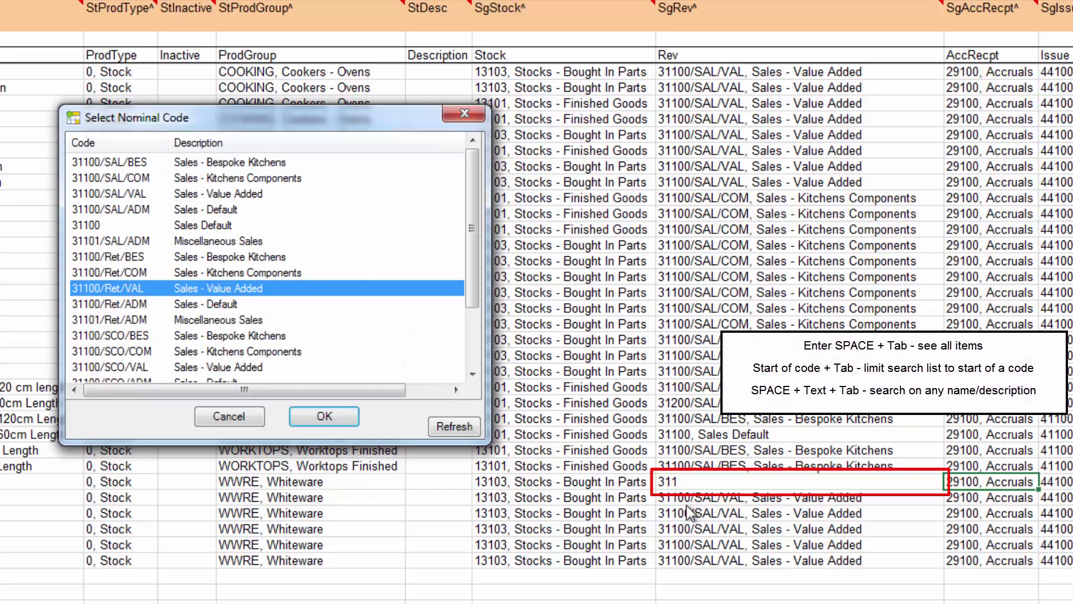
{"action": "key", "text": "Return"}
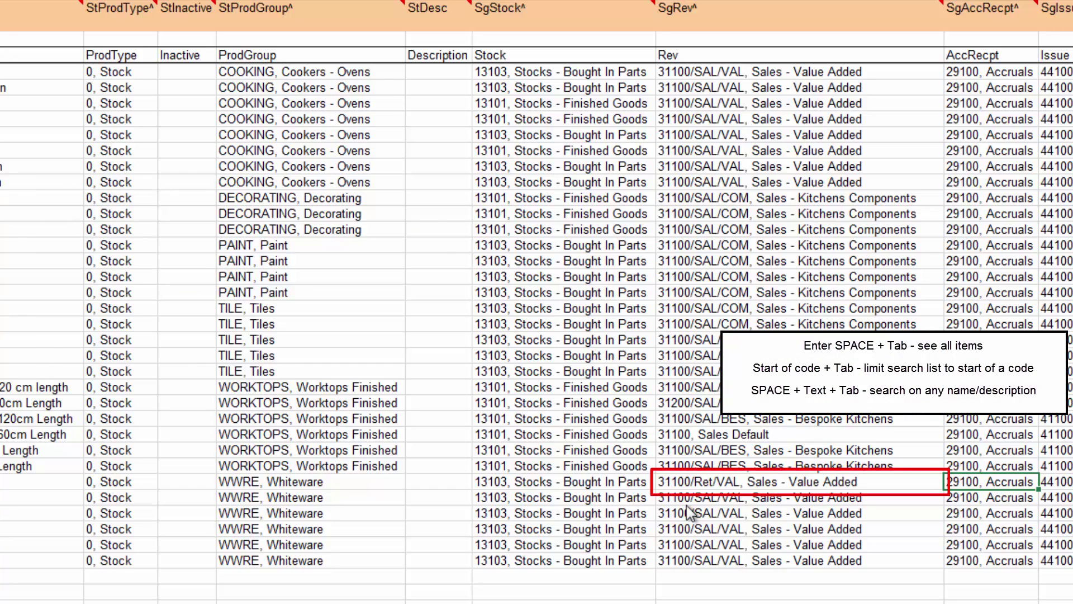
{"action": "left_click", "coordinate": [683, 489]}
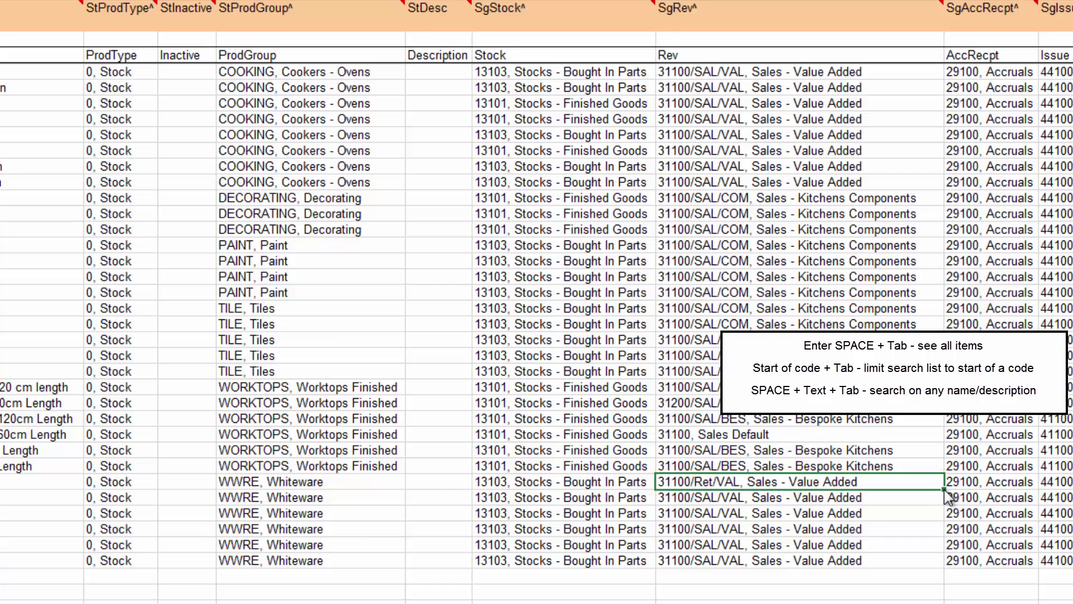
{"action": "left_click_drag", "start_coordinate": [944, 490], "coordinate": [938, 520]}
{"action": "left_click", "coordinate": [920, 531]}
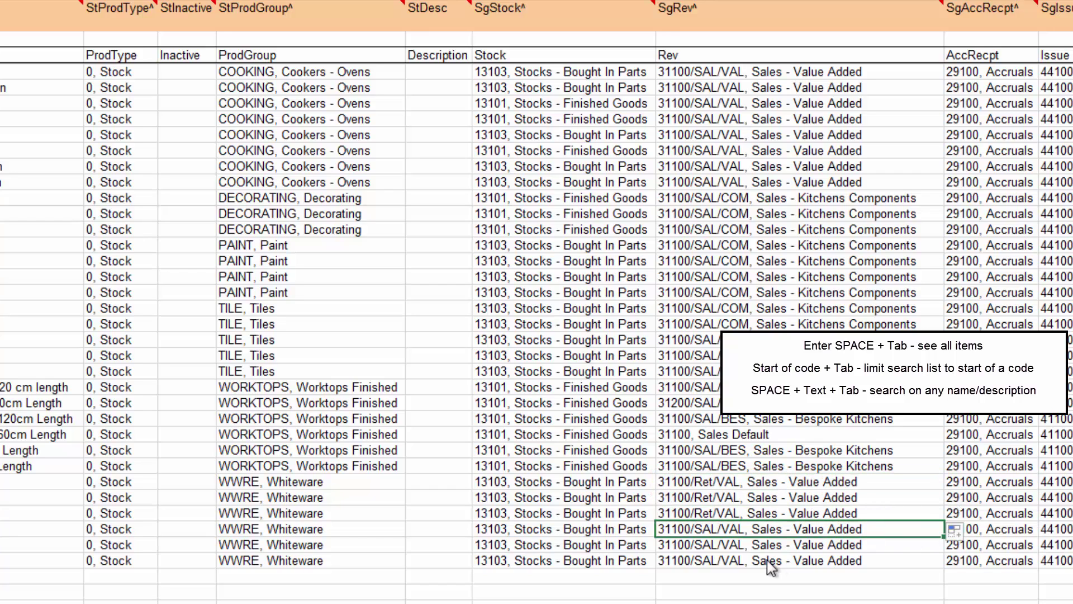
Set the paint and tile items' revenue code to 31100/SAL/BES, Sales - Bespoke Kitchens.
{"action": "left_click", "coordinate": [717, 278]}
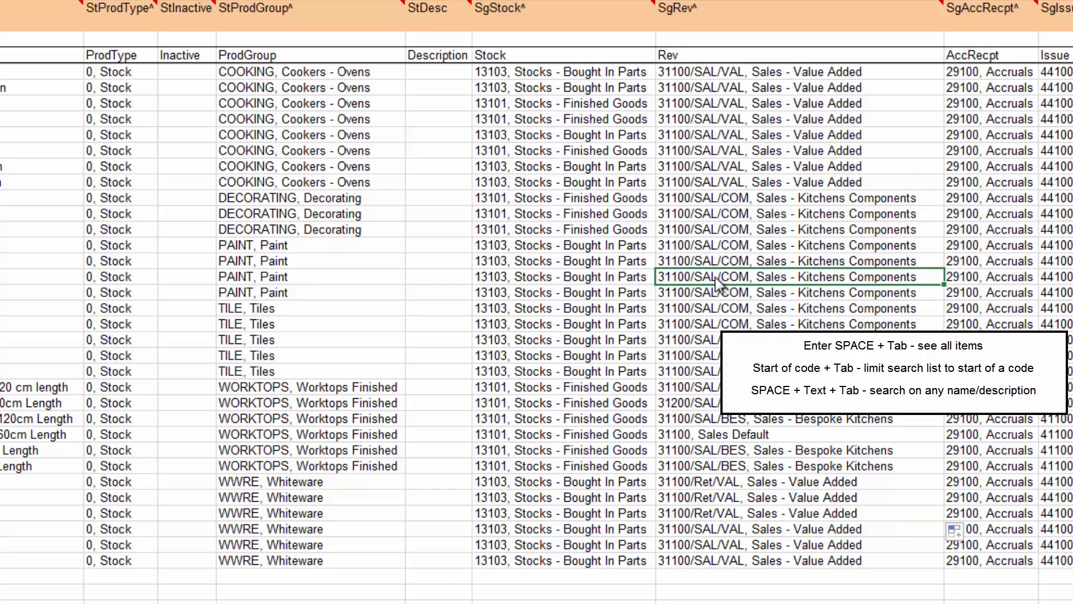
{"action": "type", "text": "sa"}
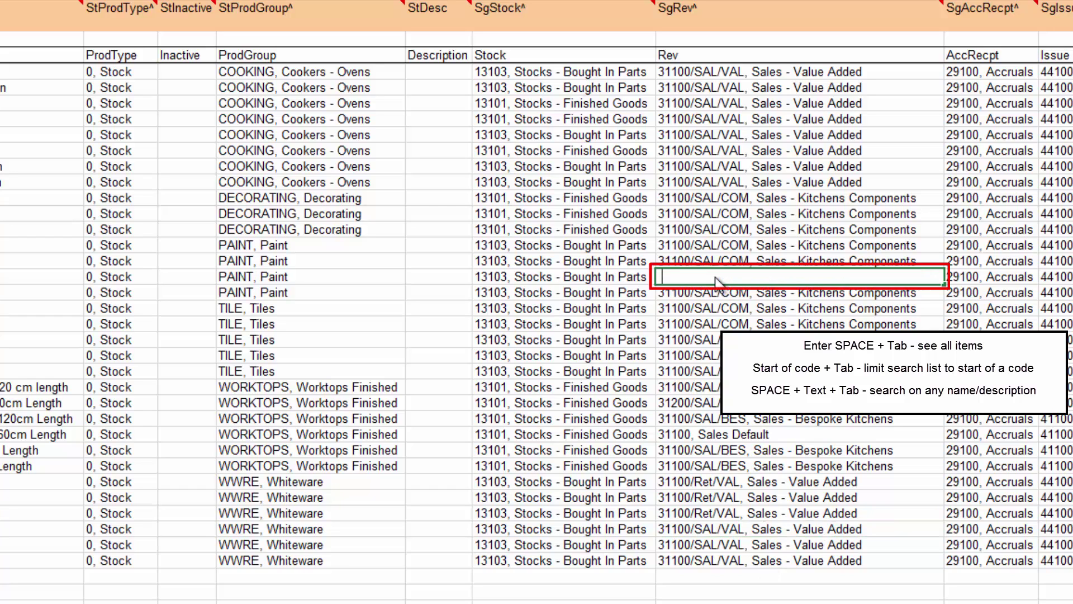
{"action": "type", "text": "l"}
{"action": "key", "text": "Tab"}
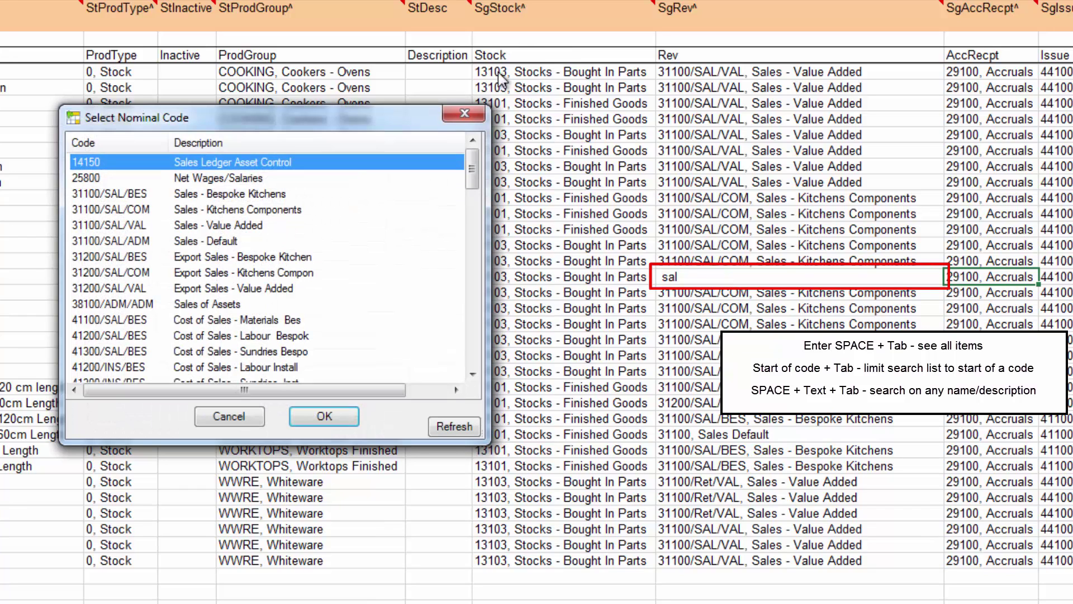
{"action": "double_click", "coordinate": [237, 197]}
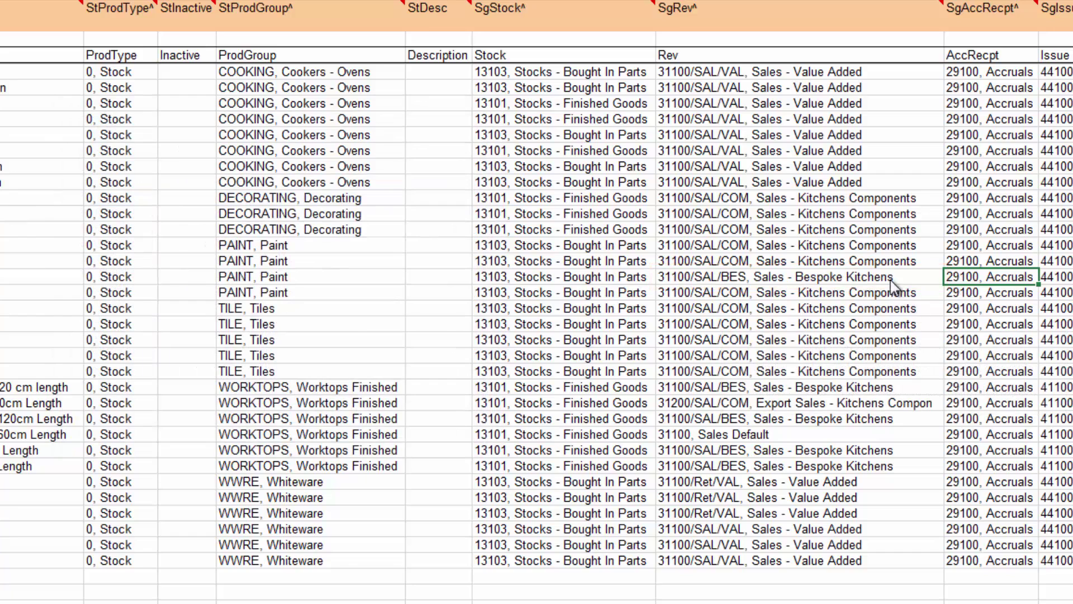
{"action": "left_click", "coordinate": [888, 277]}
{"action": "left_click_drag", "start_coordinate": [942, 284], "coordinate": [935, 330]}
{"action": "left_click", "coordinate": [894, 357]}
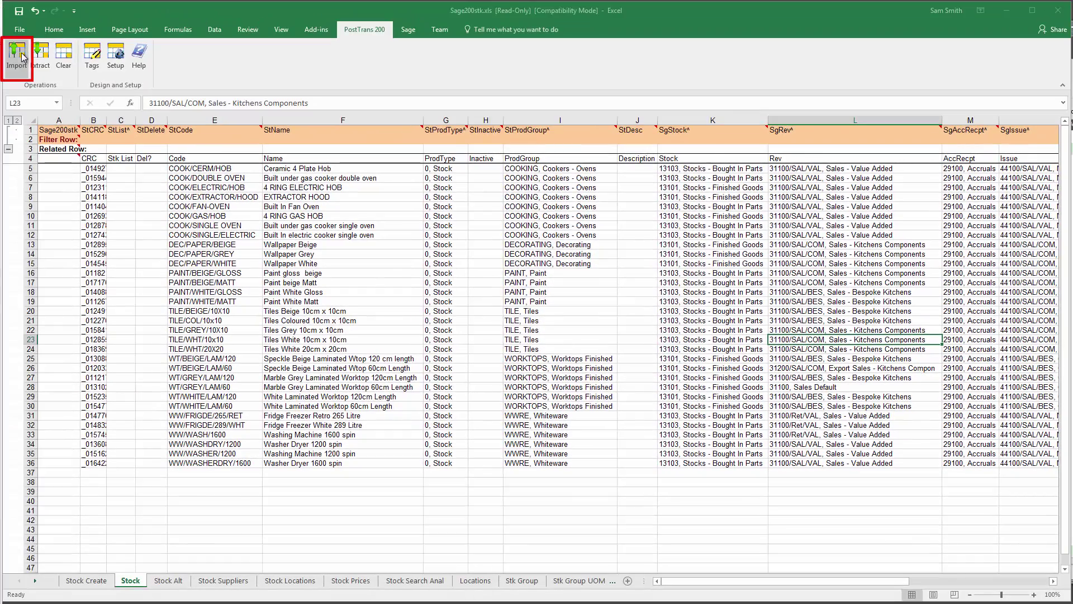
Import the edited stock records into Sage 200 with the default settings, marking seven rows UPDATED.
{"action": "left_click", "coordinate": [17, 55]}
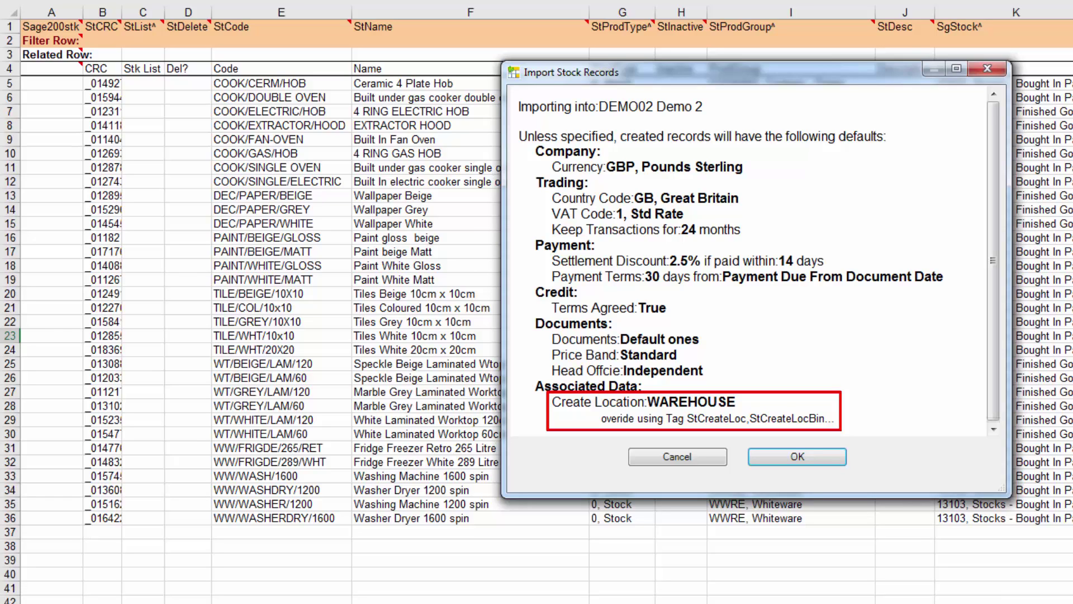
{"action": "left_click", "coordinate": [816, 458]}
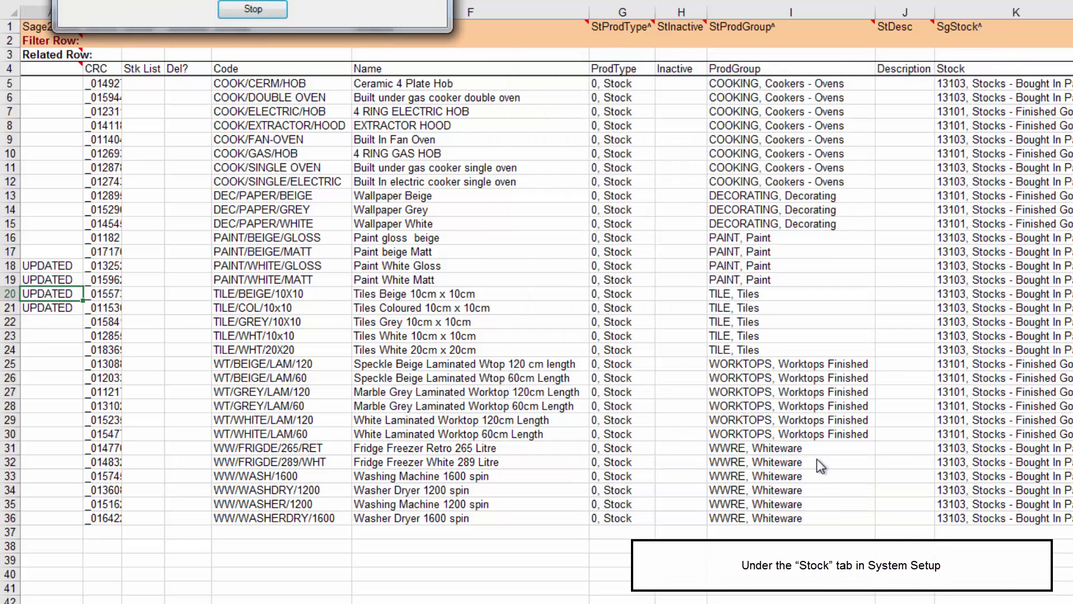
{"action": "left_click", "coordinate": [914, 337]}
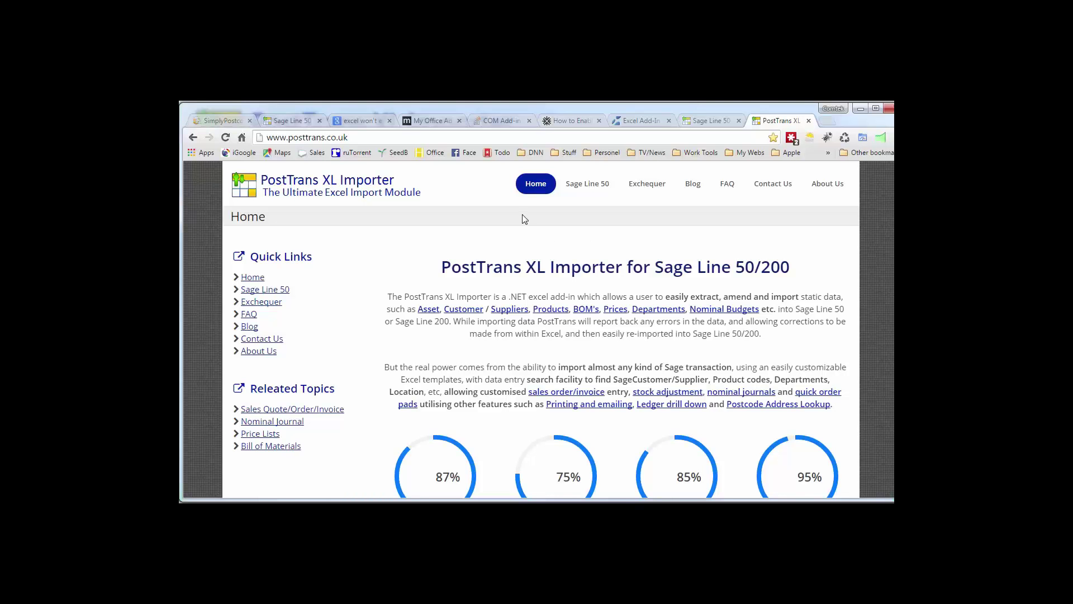
Browse the PostTrans Sage Line 50 Training page, then go to the PostTrans Blog.
{"action": "mouse_move", "coordinate": [575, 189]}
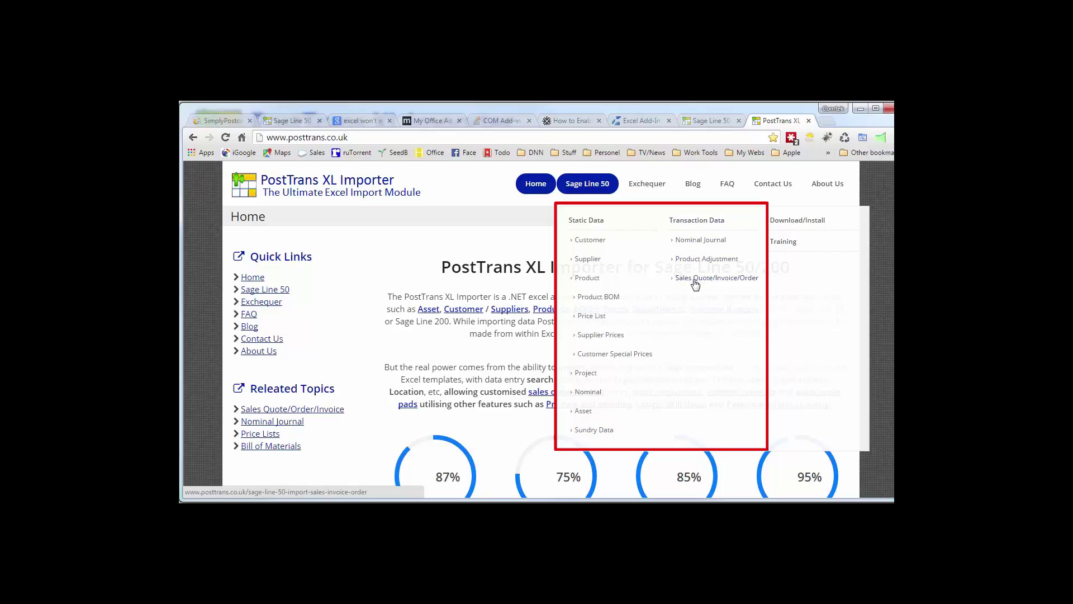
{"action": "left_click", "coordinate": [781, 246]}
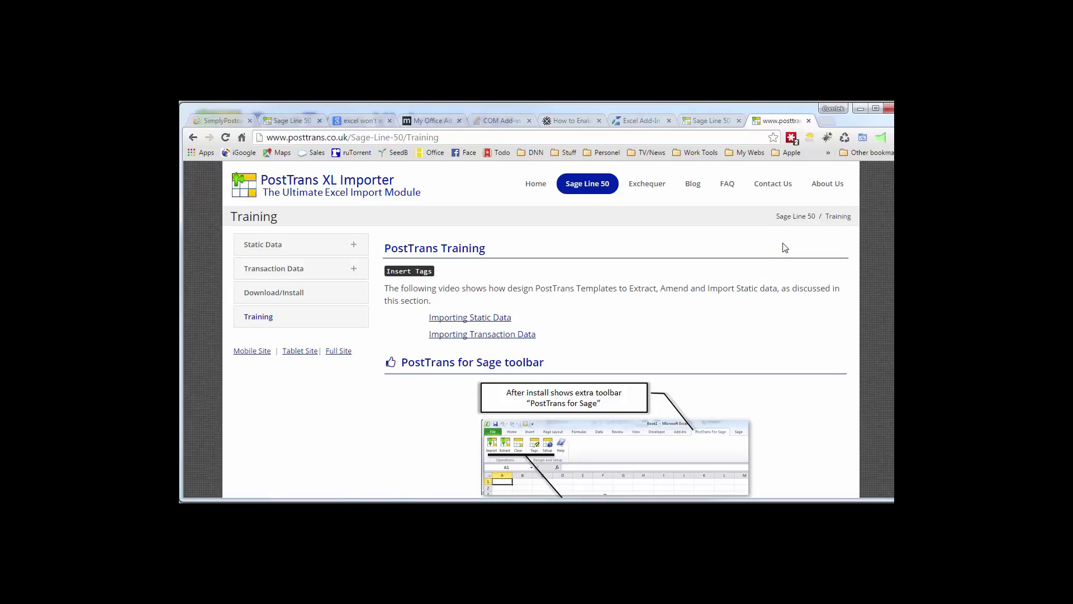
{"action": "scroll", "coordinate": [615, 352], "scroll_direction": "down", "scroll_amount": 20}
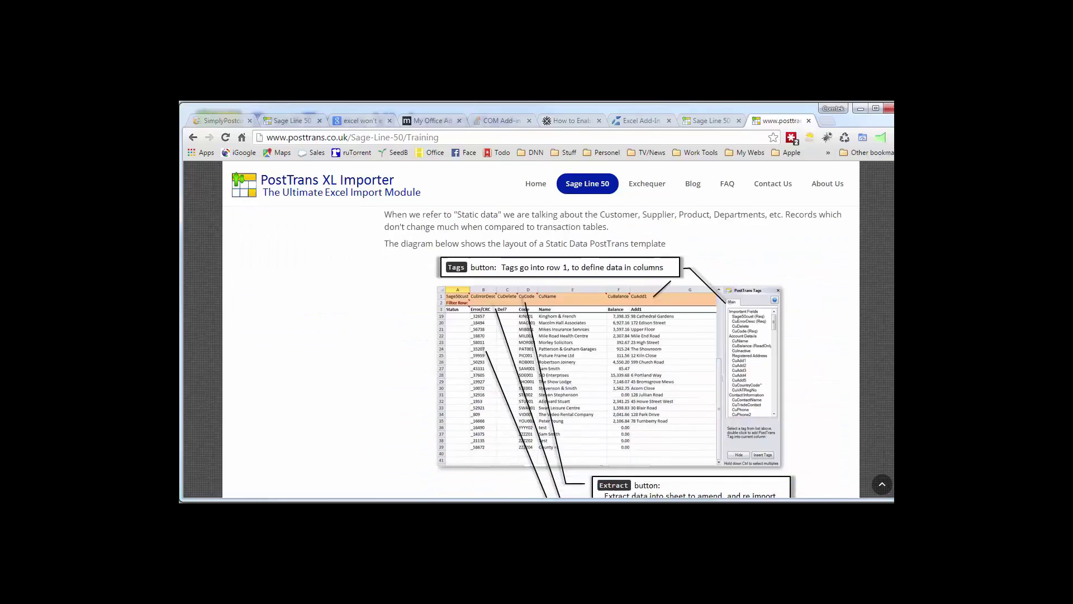
{"action": "scroll", "coordinate": [615, 352], "scroll_direction": "down", "scroll_amount": 2}
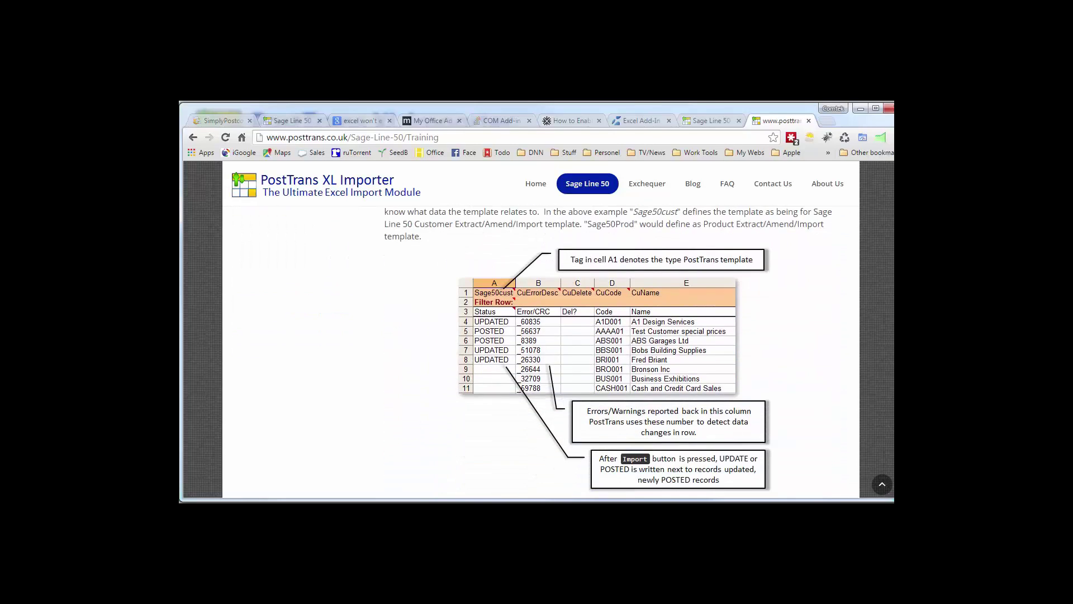
{"action": "left_click", "coordinate": [692, 186]}
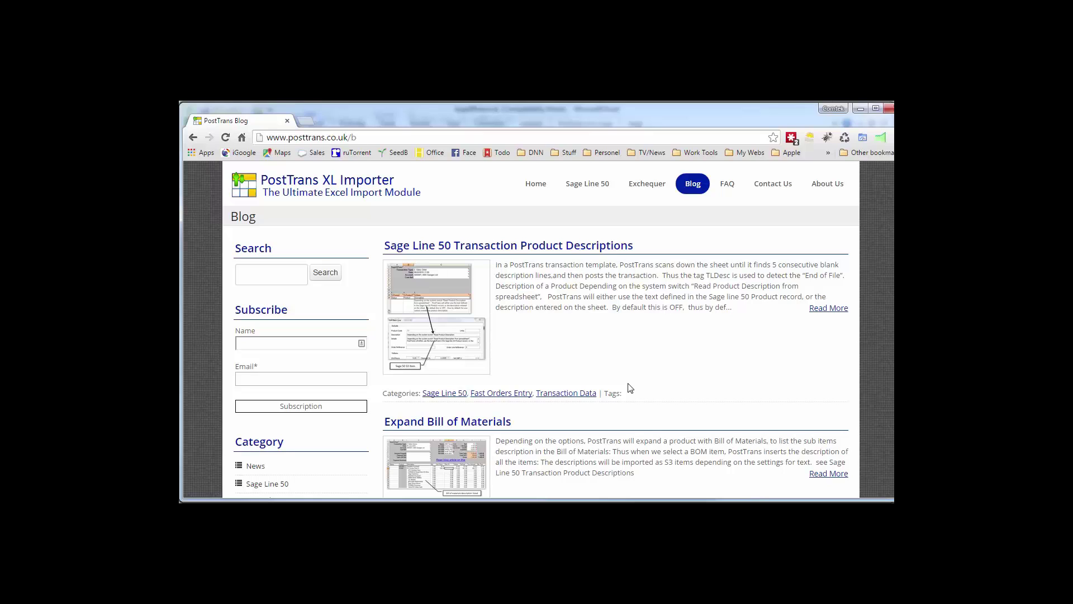
Skim down and back up through the PostTrans blog posts, then return to the Sage50trans workbook.
{"action": "scroll", "coordinate": [558, 394], "scroll_direction": "down", "scroll_amount": 2}
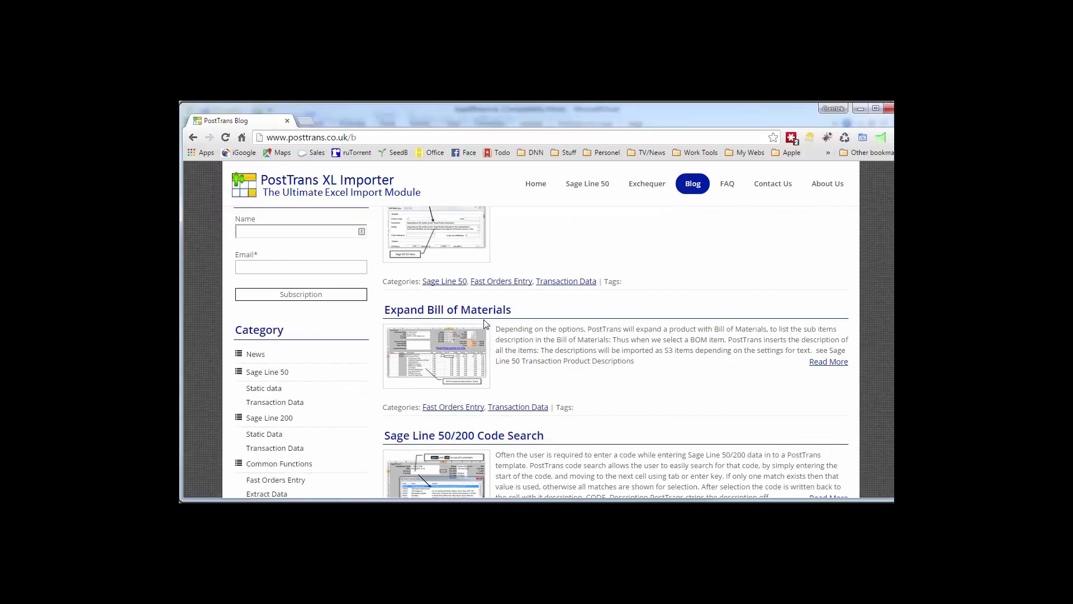
{"action": "scroll", "coordinate": [599, 377], "scroll_direction": "down", "scroll_amount": 1}
{"action": "scroll", "coordinate": [600, 377], "scroll_direction": "down", "scroll_amount": 2}
{"action": "scroll", "coordinate": [613, 386], "scroll_direction": "down", "scroll_amount": 3}
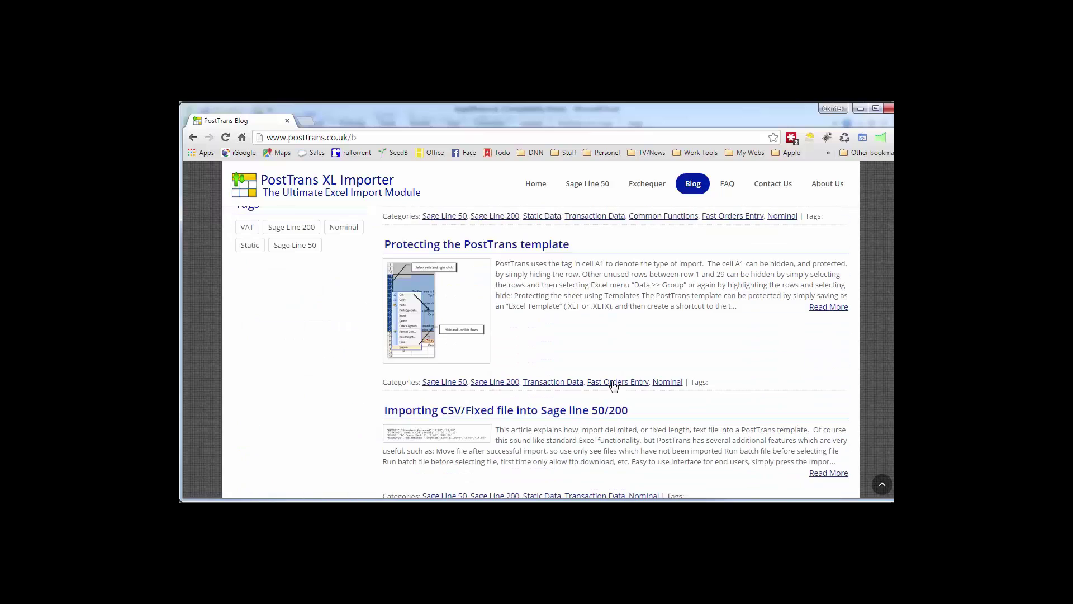
{"action": "scroll", "coordinate": [602, 345], "scroll_direction": "down", "scroll_amount": 5}
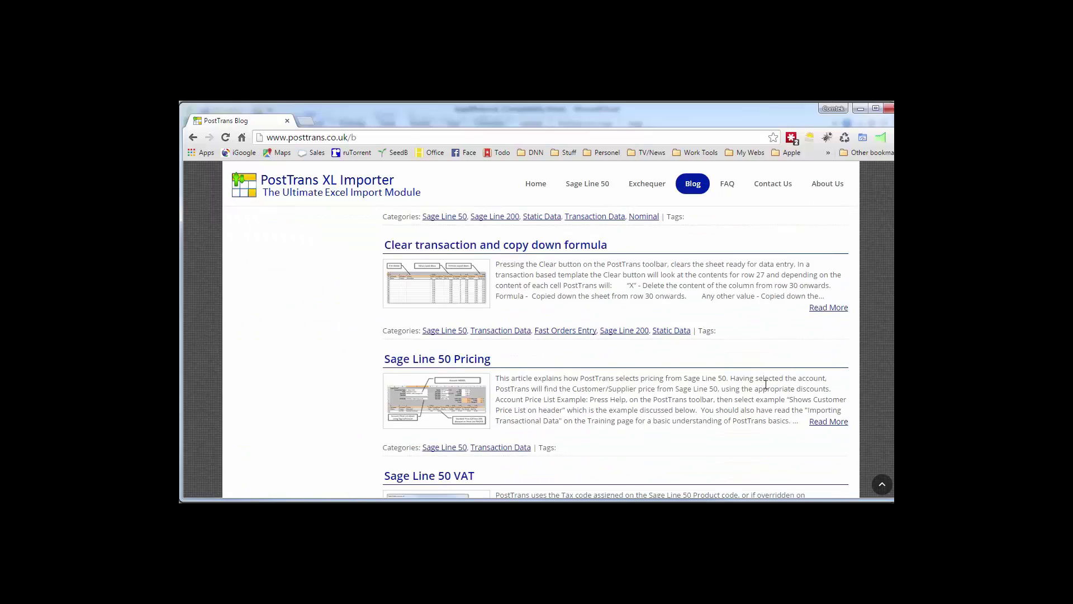
{"action": "scroll", "coordinate": [745, 376], "scroll_direction": "down", "scroll_amount": 3}
{"action": "scroll", "coordinate": [765, 386], "scroll_direction": "down", "scroll_amount": 2}
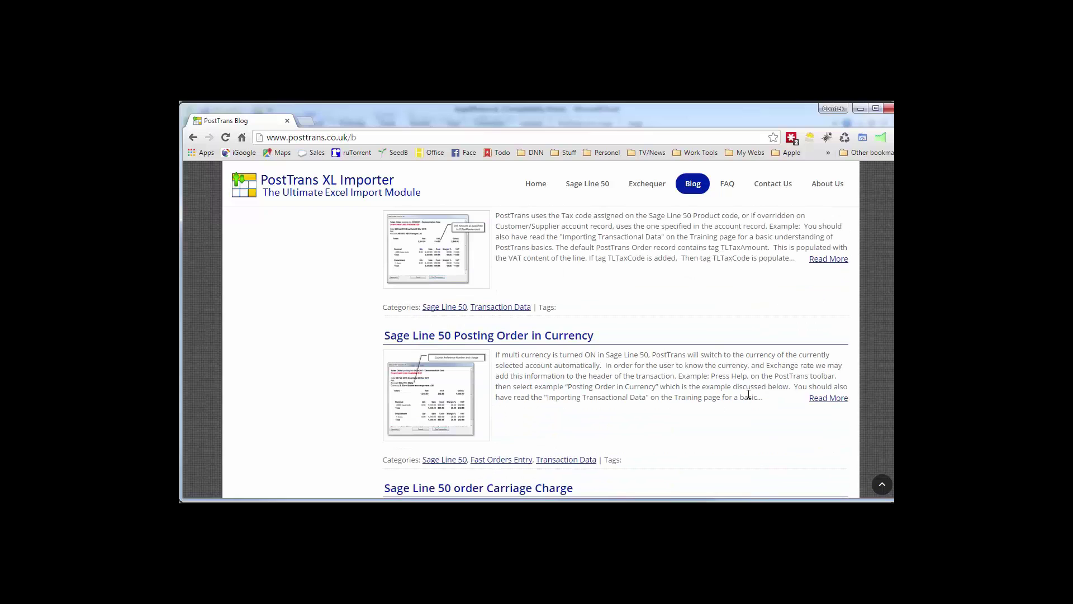
{"action": "scroll", "coordinate": [751, 392], "scroll_direction": "down", "scroll_amount": 2}
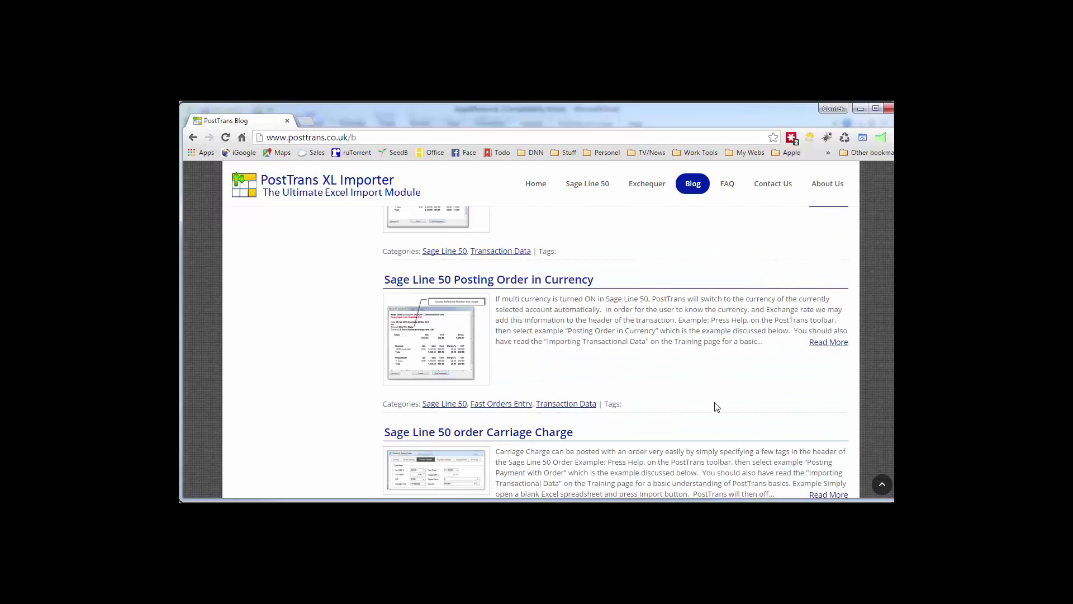
{"action": "scroll", "coordinate": [738, 360], "scroll_direction": "up", "scroll_amount": 20}
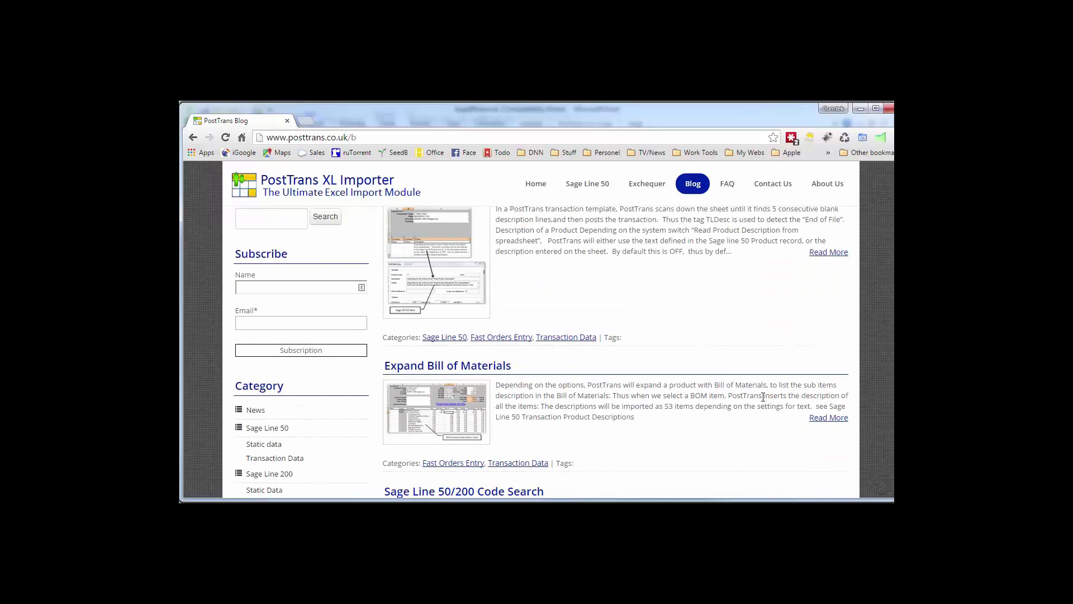
{"action": "key", "text": "alt+Tab"}
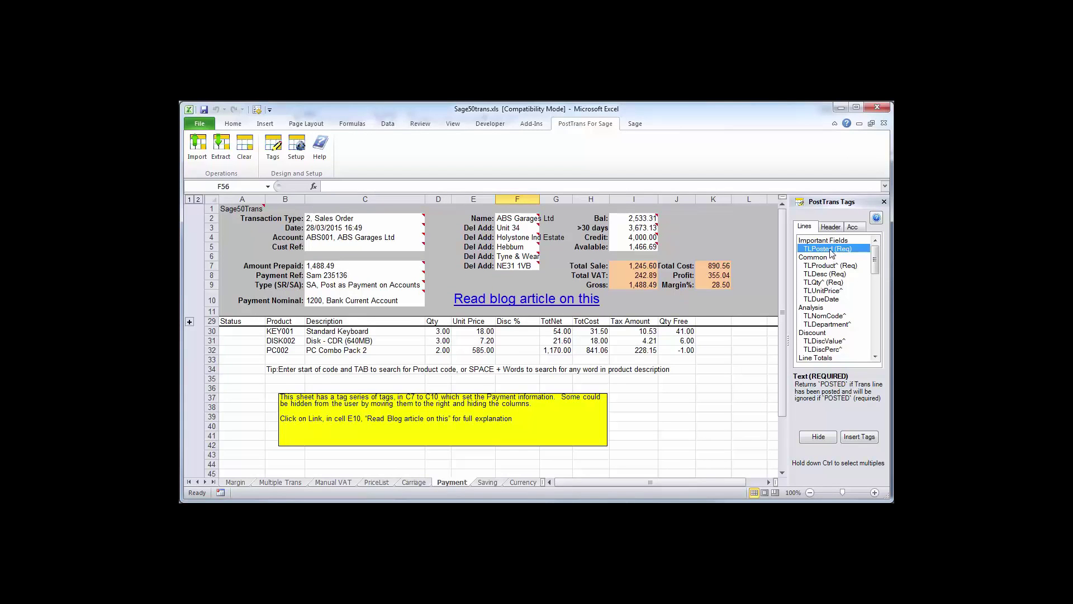
Look up the TLProduct and TLDesc tags and read the 'How Descriptions are Imported' article.
{"action": "left_click", "coordinate": [829, 267]}
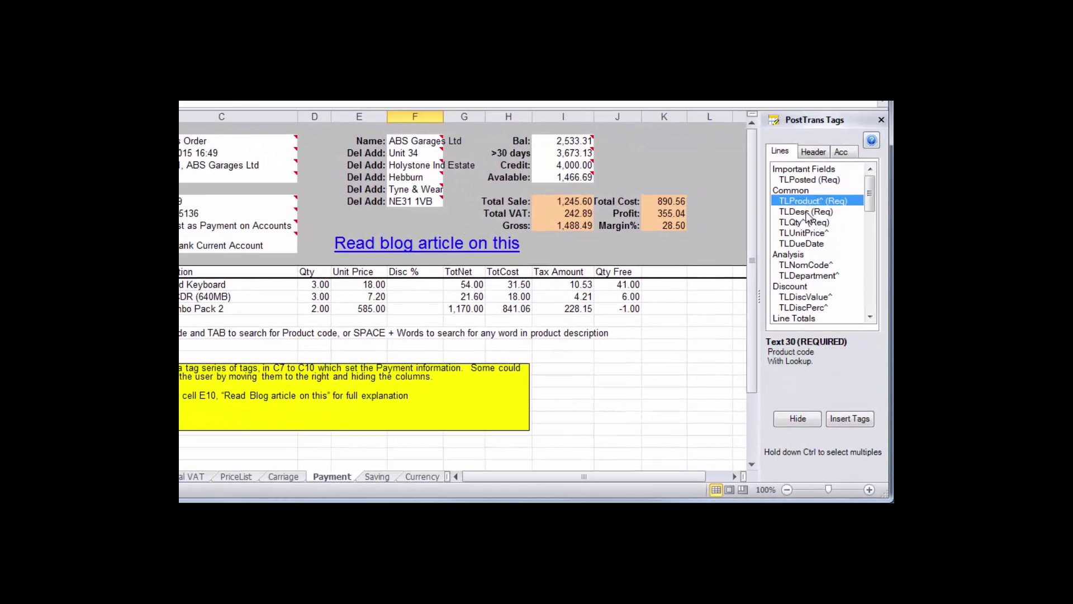
{"action": "left_click", "coordinate": [806, 212]}
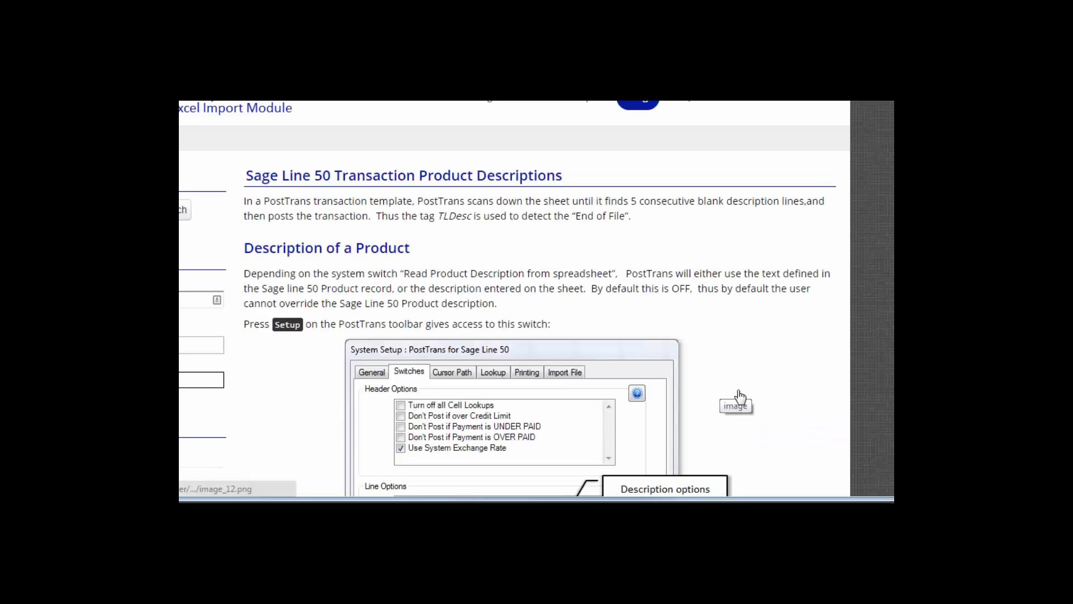
{"action": "scroll", "coordinate": [753, 390], "scroll_direction": "down", "scroll_amount": 15}
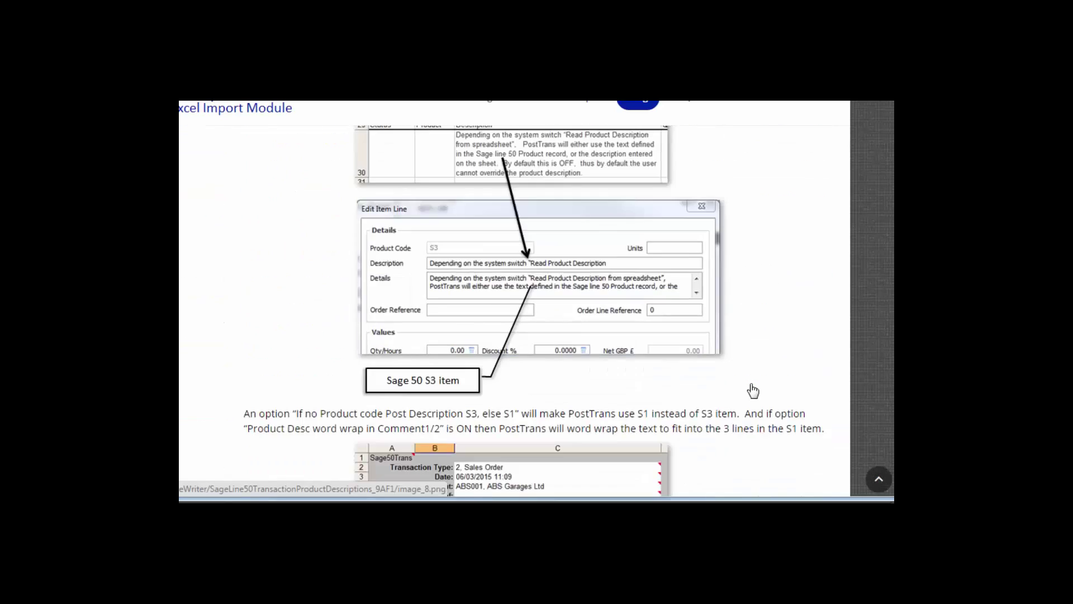
{"action": "scroll", "coordinate": [753, 390], "scroll_direction": "down", "scroll_amount": 15}
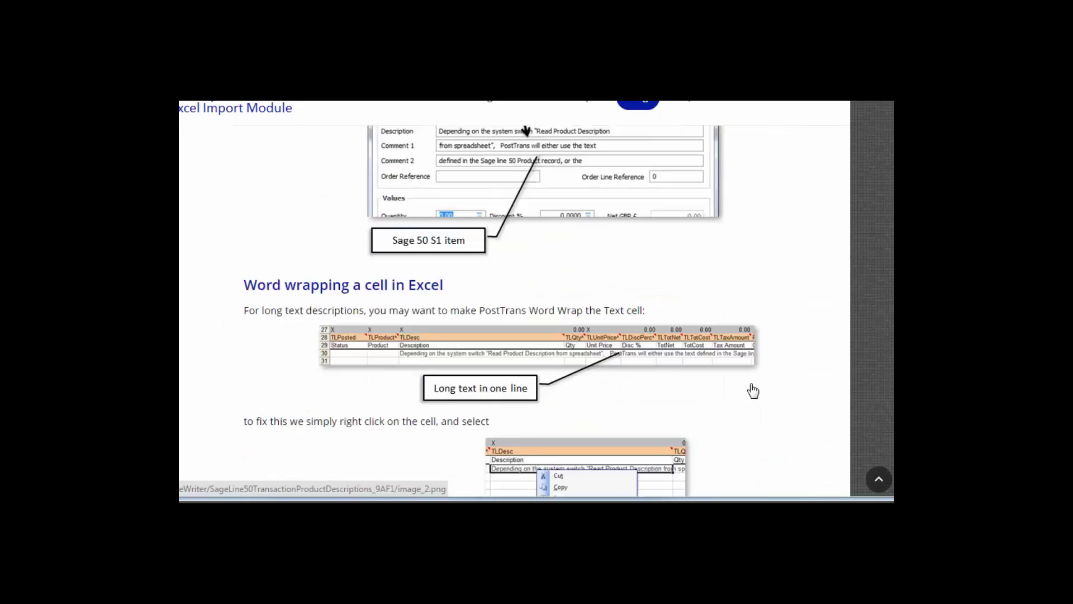
{"action": "scroll", "coordinate": [753, 390], "scroll_direction": "down", "scroll_amount": 1}
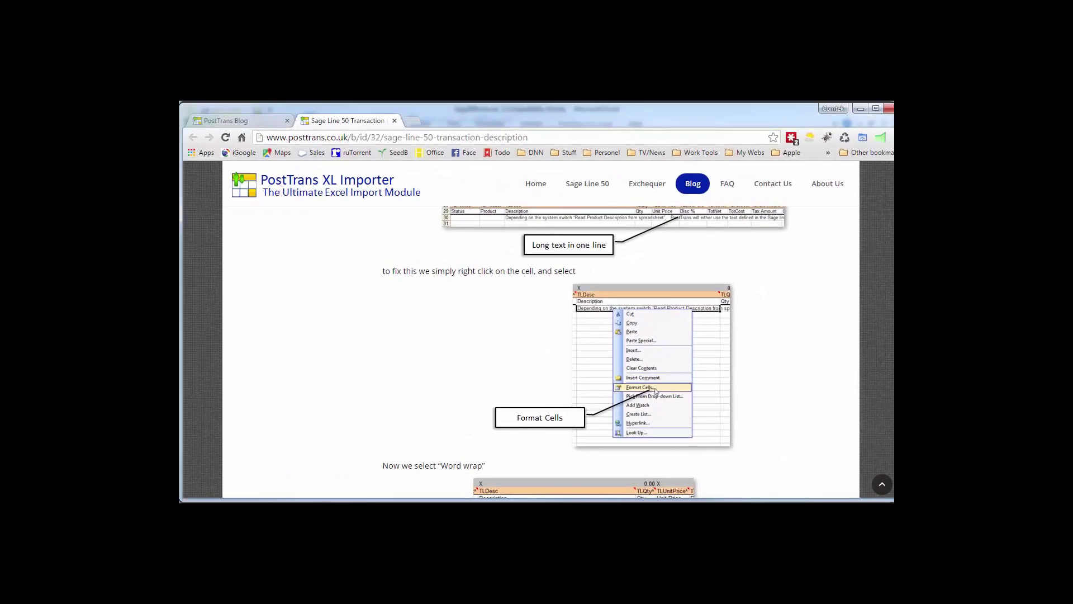
{"action": "key", "text": "alt+Tab"}
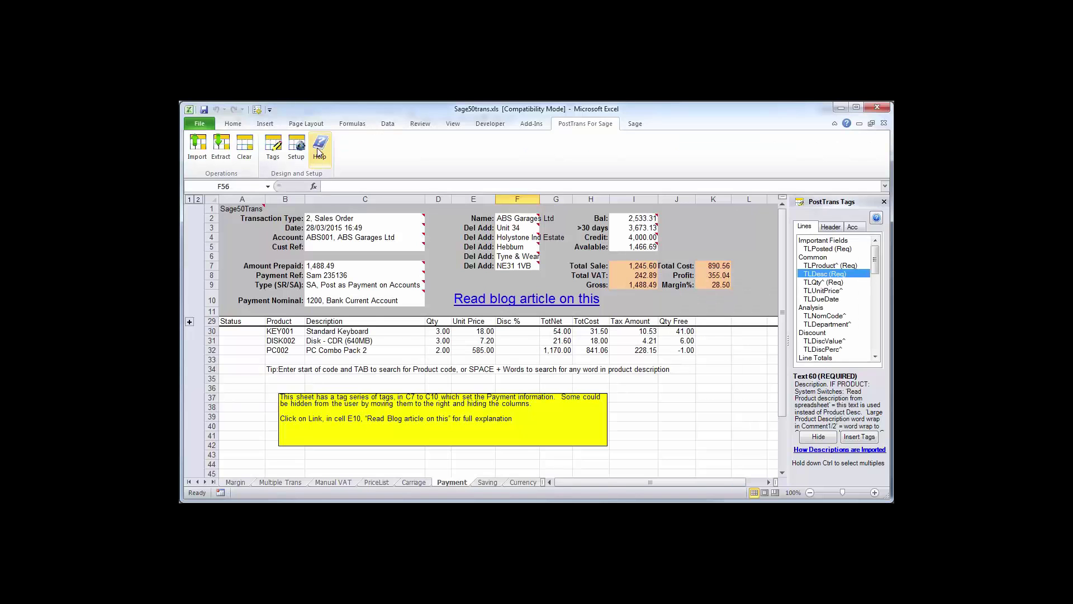
Check the Training on Transactional templates help topic, cancel it, and bring up PostTrans System Setup.
{"action": "left_click", "coordinate": [319, 152]}
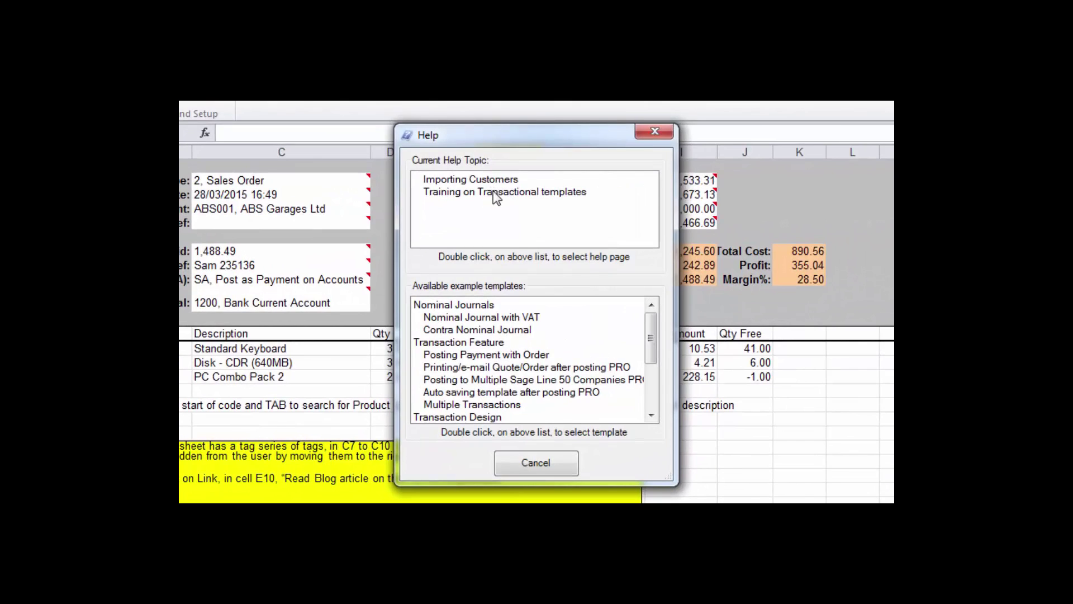
{"action": "left_click", "coordinate": [492, 200]}
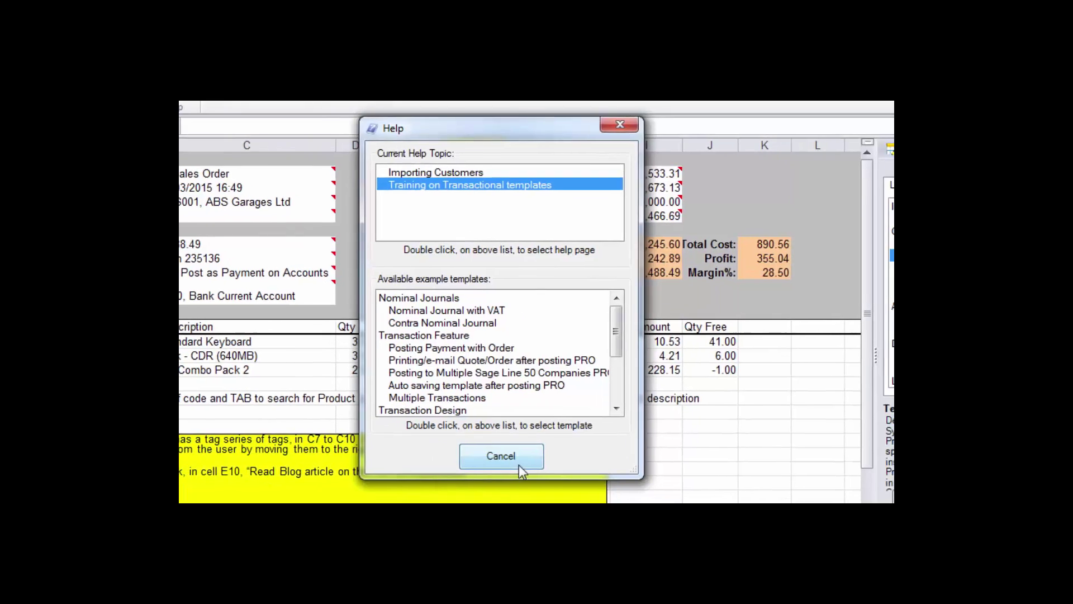
{"action": "left_click", "coordinate": [425, 444]}
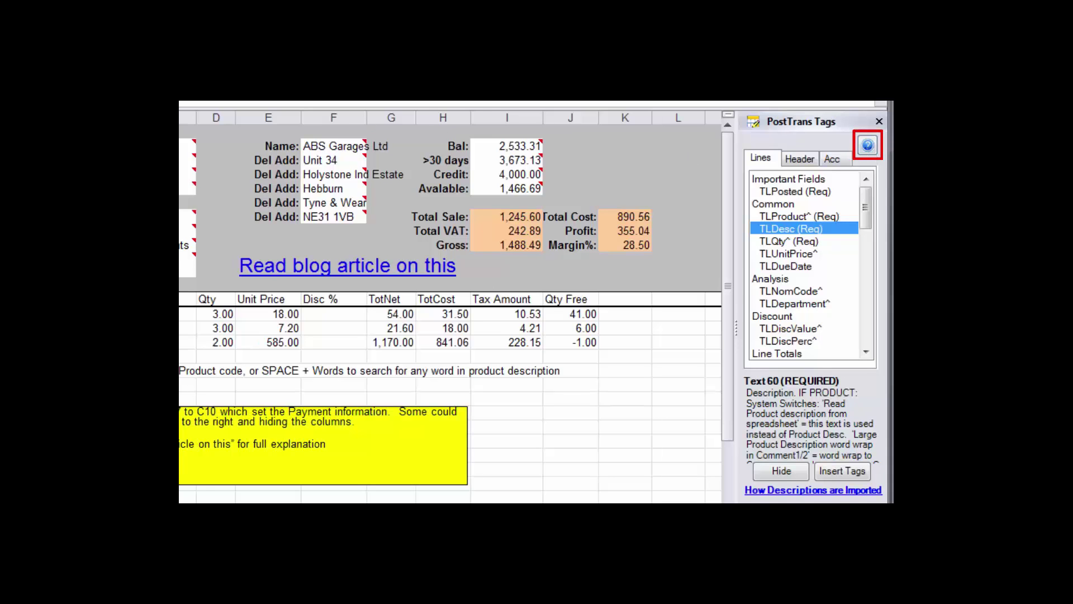
{"action": "left_click", "coordinate": [297, 147]}
Show the System Setup's Cursor Path settings and open their online help article.
{"action": "left_click_drag", "start_coordinate": [601, 77], "coordinate": [591, 156]}
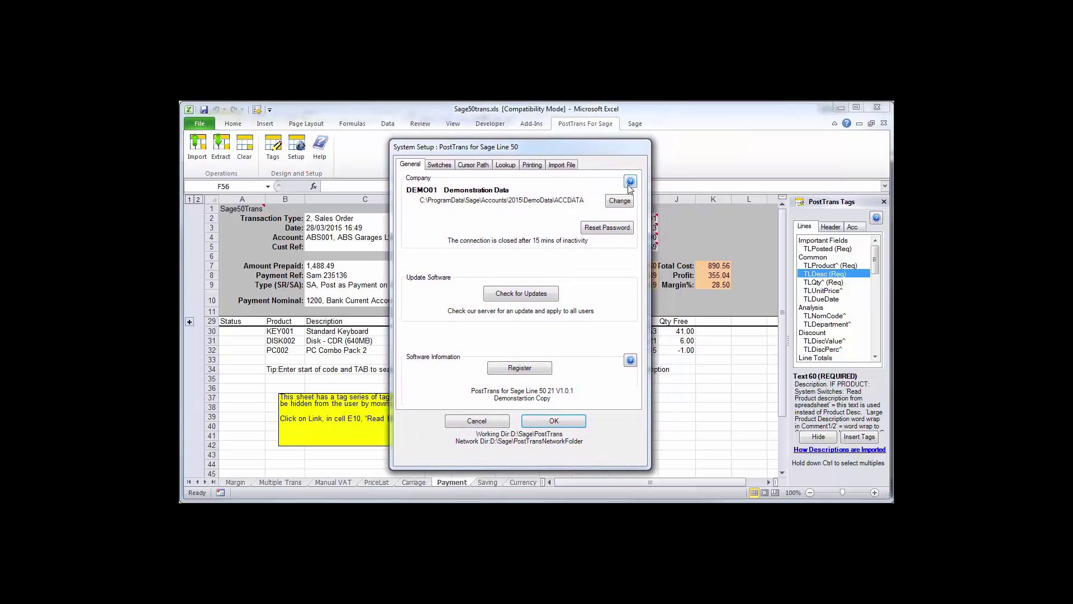
{"action": "left_click", "coordinate": [475, 165]}
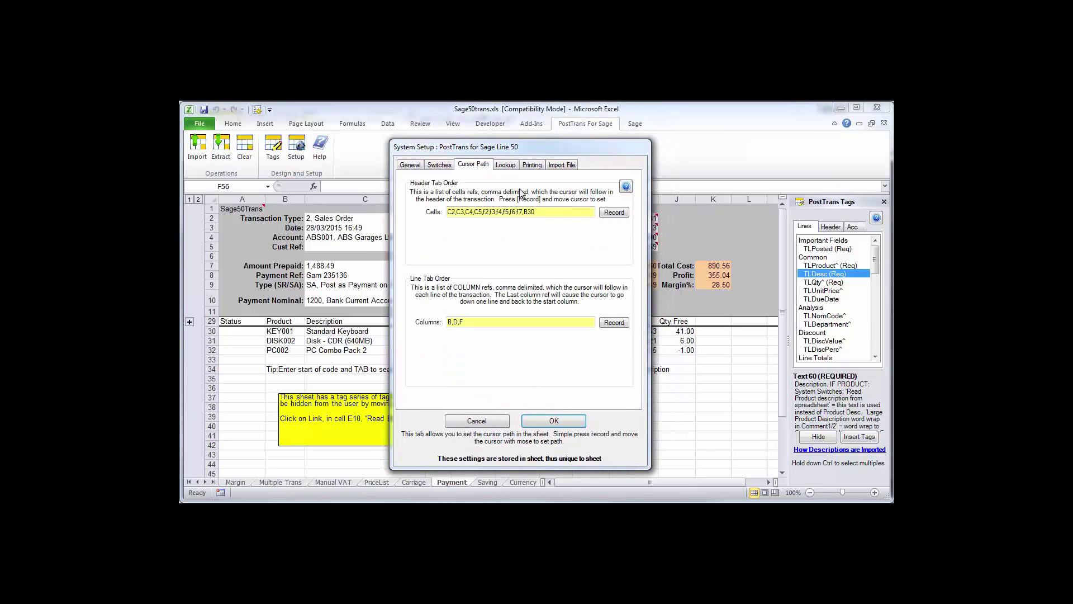
{"action": "left_click", "coordinate": [625, 189]}
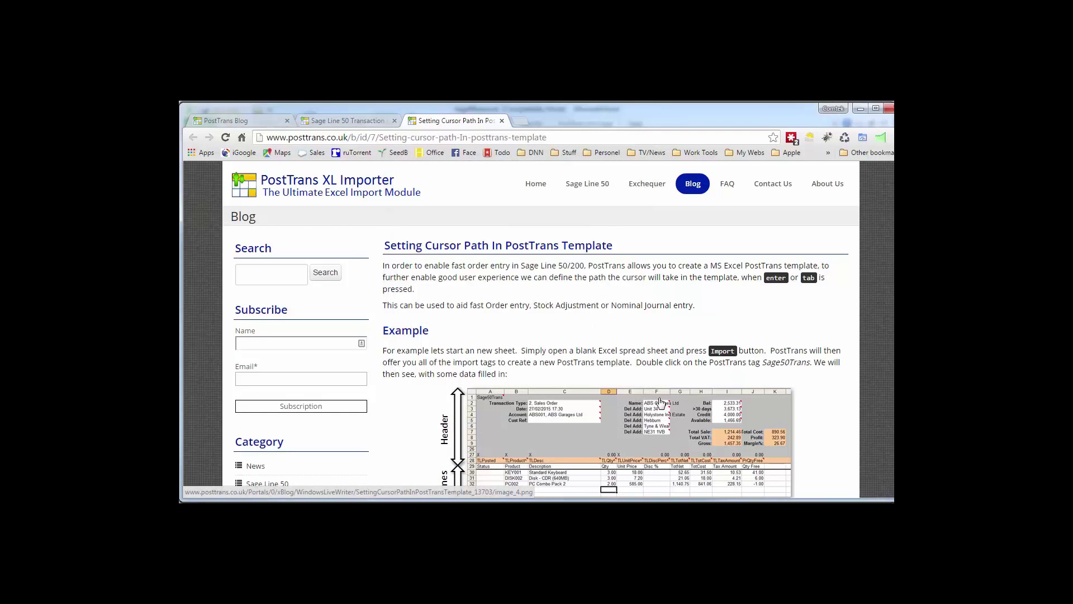
Read the cursor path article down to 'How to define the Cursor Path', then return to Excel.
{"action": "scroll", "coordinate": [660, 401], "scroll_direction": "down", "scroll_amount": 4}
{"action": "scroll", "coordinate": [661, 402], "scroll_direction": "down", "scroll_amount": 2}
{"action": "scroll", "coordinate": [661, 401], "scroll_direction": "down", "scroll_amount": 3}
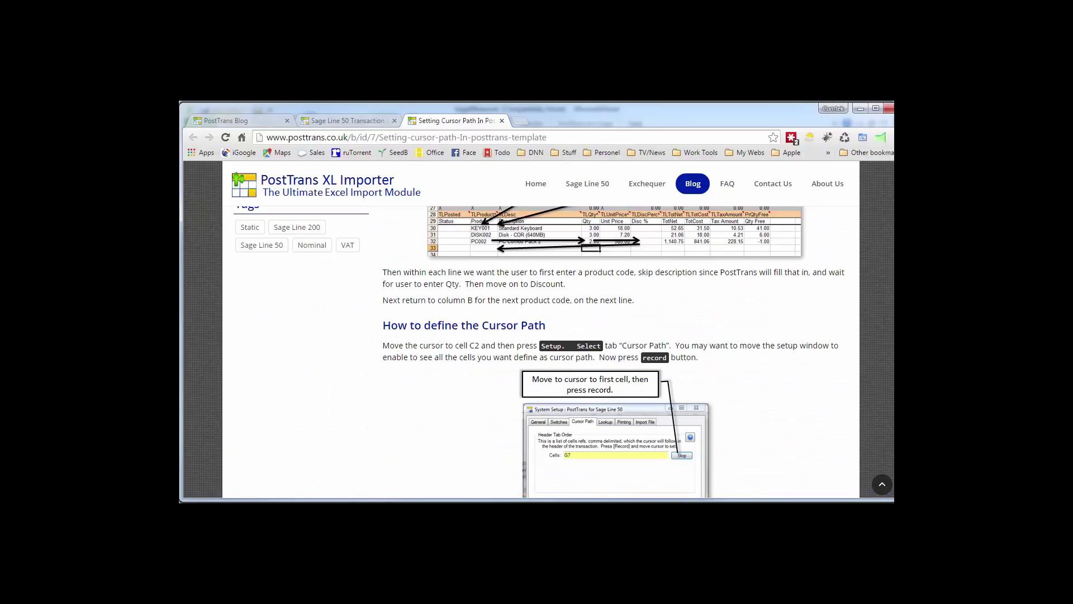
{"action": "key", "text": "alt+Tab"}
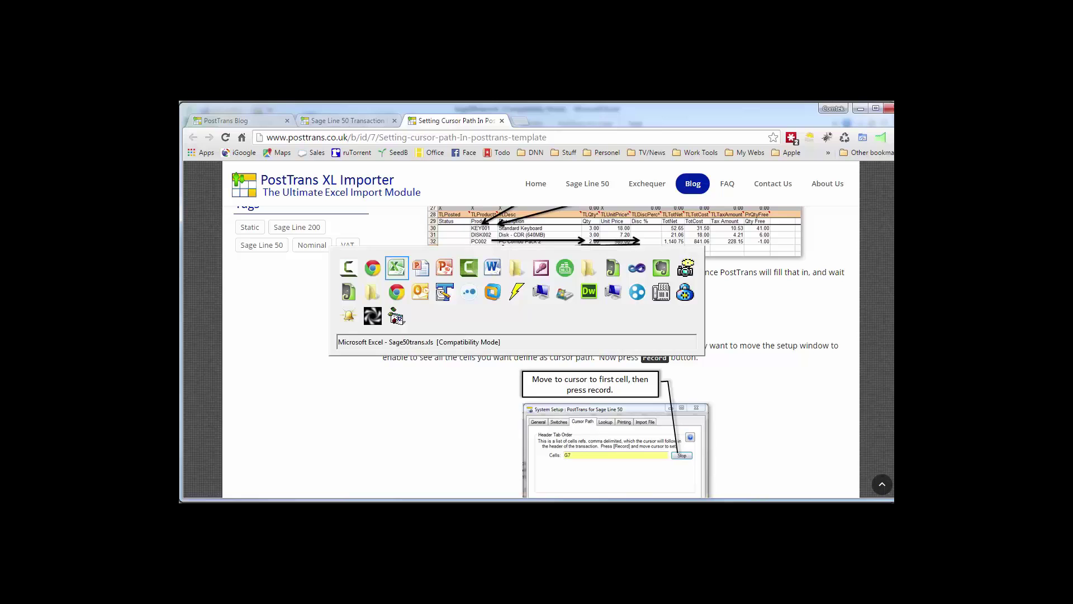